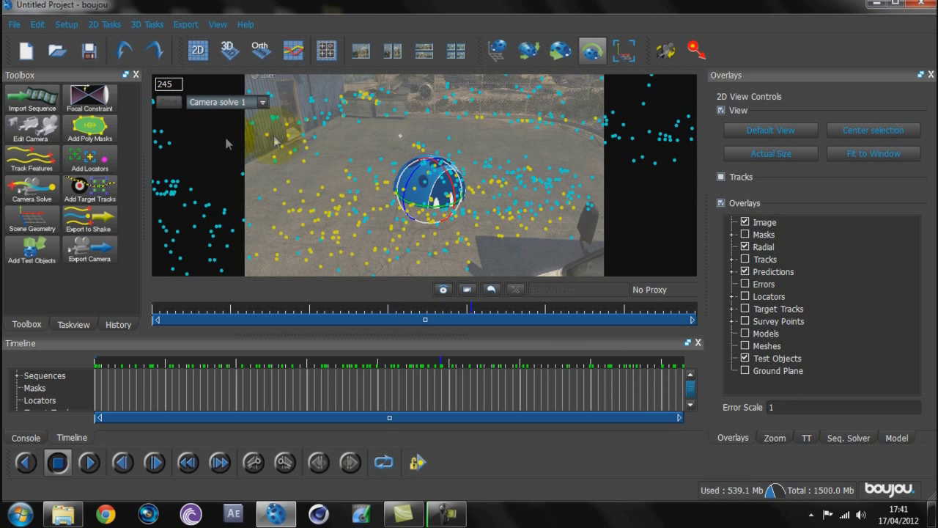
# Minimize boujou and open TUTORIAL.c4d from the desktop in Cinema 4D.
pyautogui.click(875, 6)
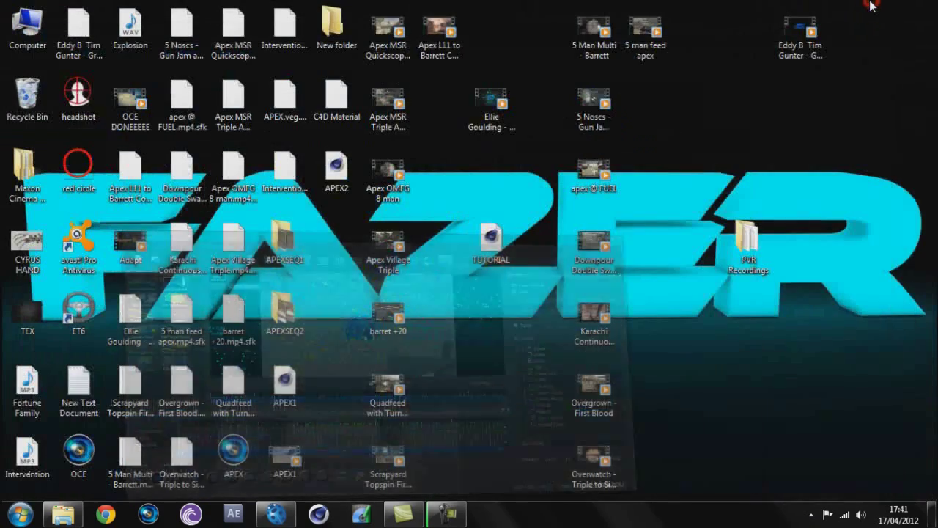
pyautogui.doubleClick(491, 237)
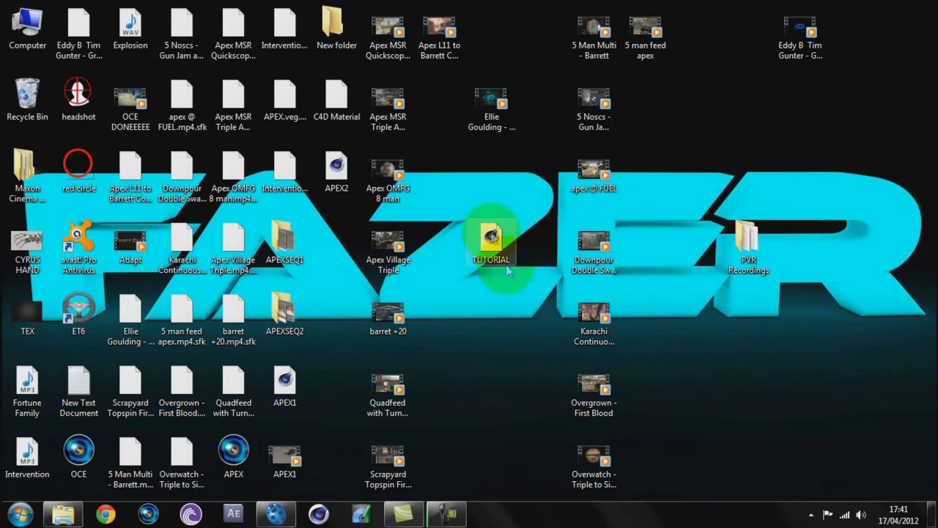
pyautogui.click(495, 261)
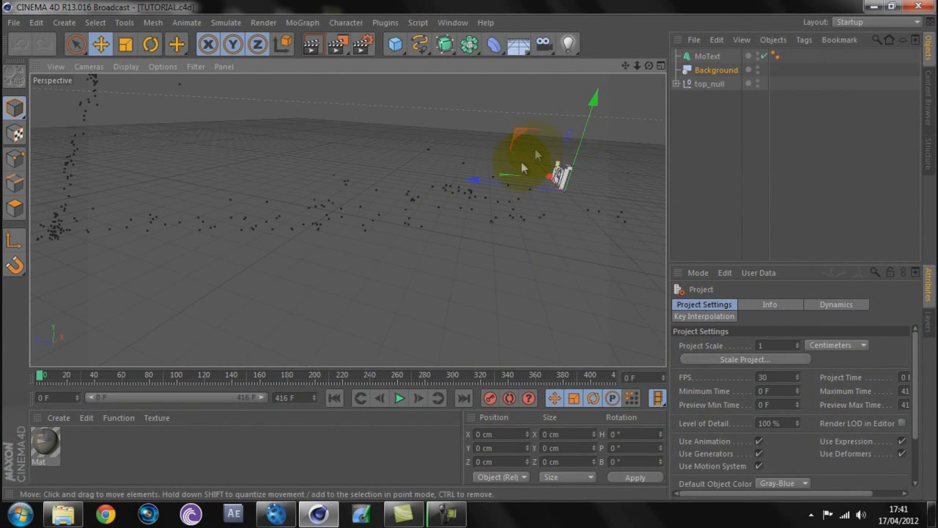
# Delete the MoText and Background objects from the Object Manager.
pyautogui.click(719, 57)
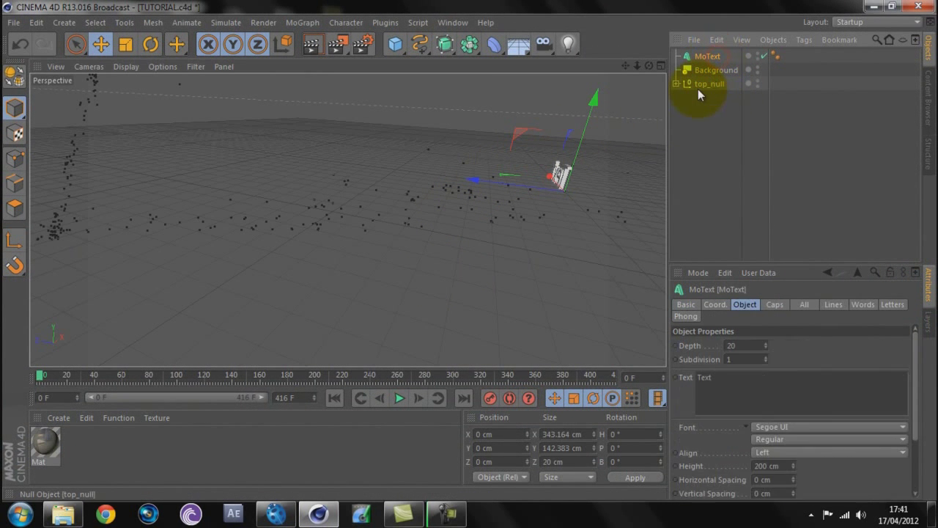
pyautogui.press('Delete')
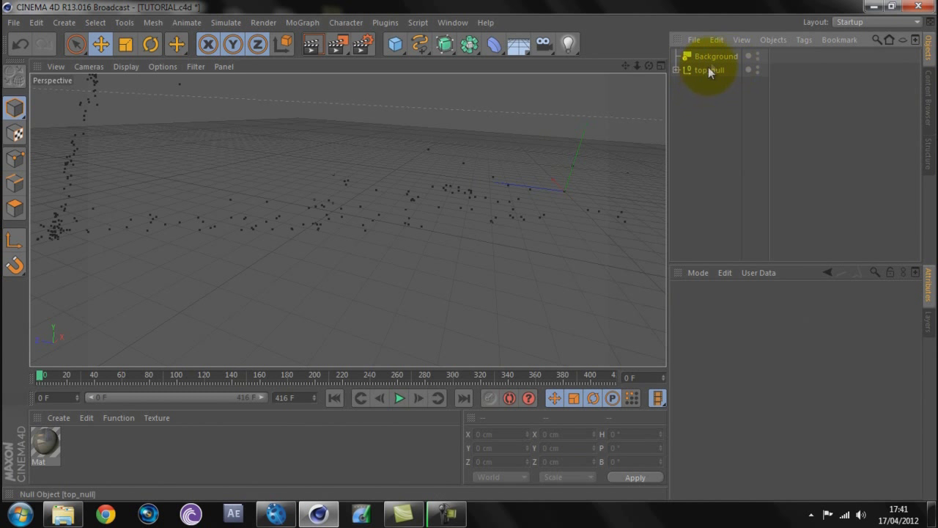
pyautogui.click(709, 58)
pyautogui.press('Delete')
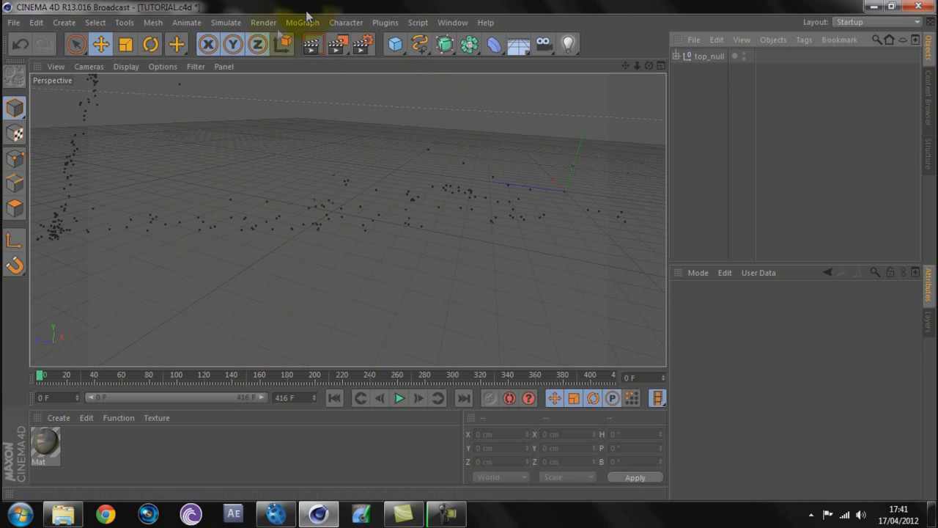
# Play the tracked camera animation, stop it, and rewind to frame 0.
pyautogui.click(399, 398)
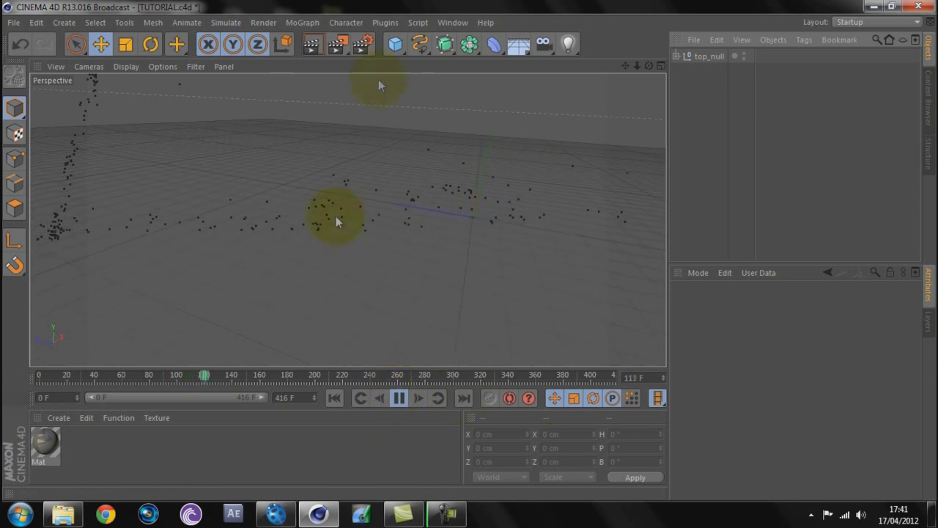
pyautogui.click(324, 46)
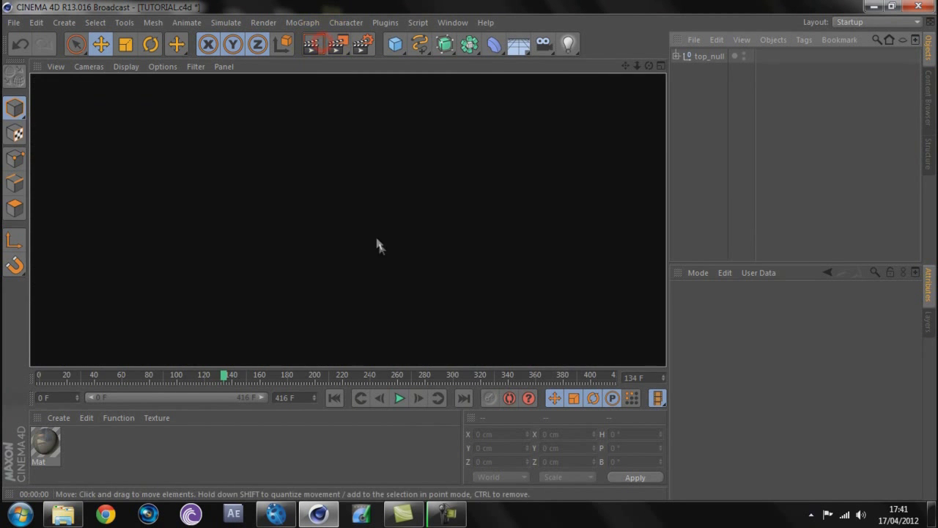
pyautogui.click(399, 399)
pyautogui.click(399, 398)
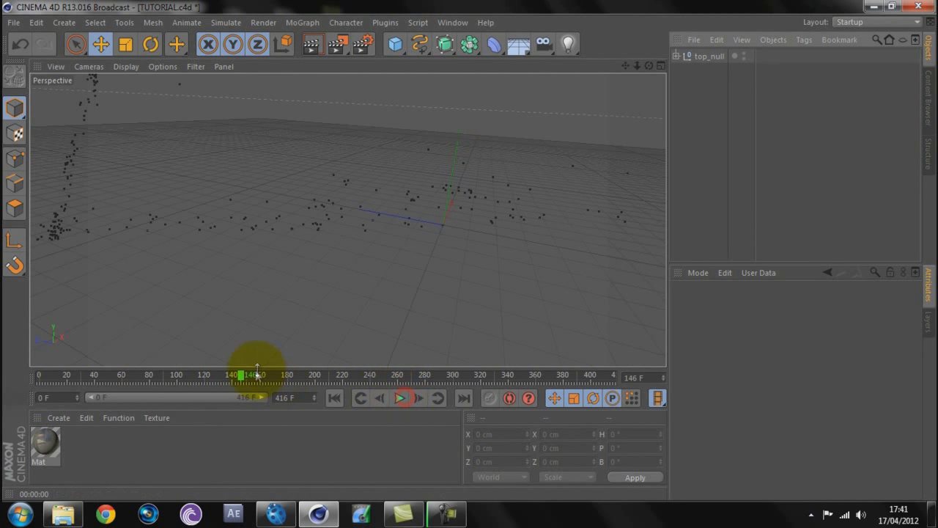
pyautogui.moveTo(228, 379); pyautogui.dragTo(40, 376)
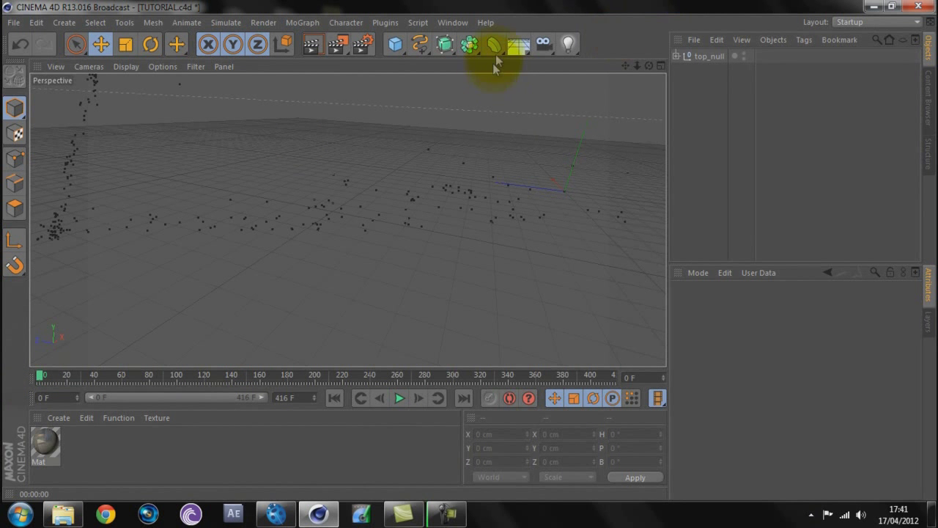
pyautogui.click(517, 47)
# Add a new Background object and delete the old Mat material.
pyautogui.click(577, 101)
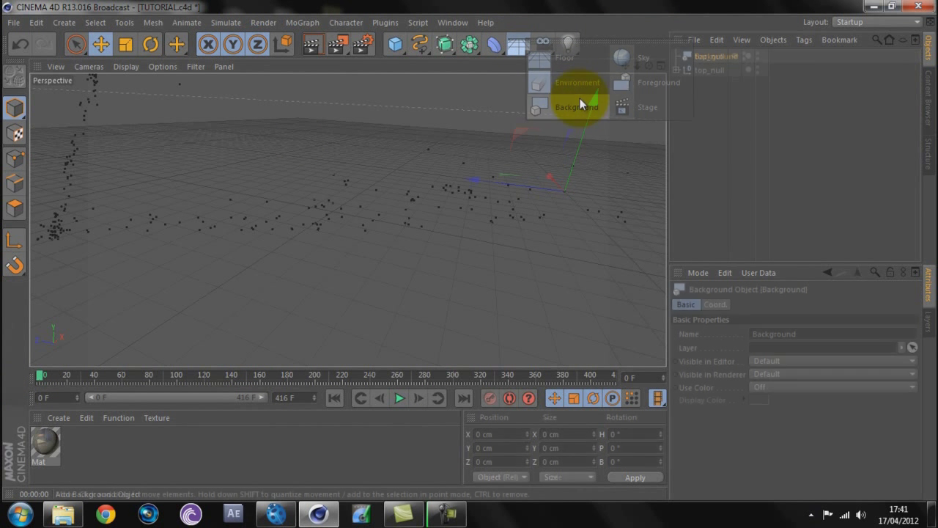
pyautogui.click(34, 439)
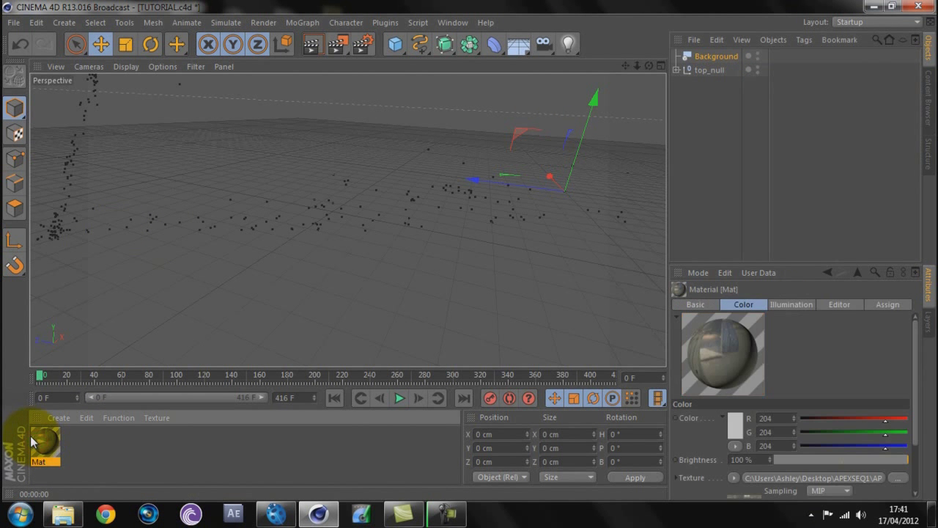
pyautogui.press('Delete')
# Create a new material and disable its Specular channel.
pyautogui.doubleClick(35, 444)
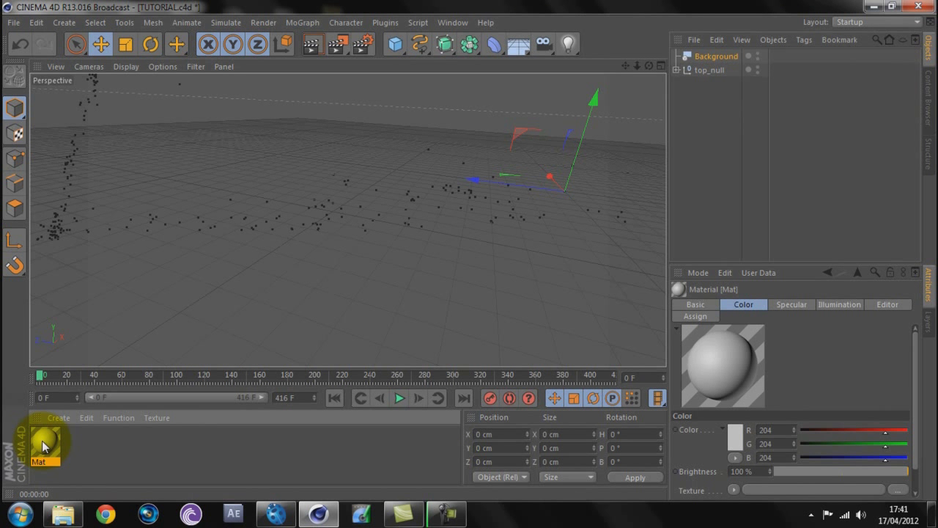
pyautogui.doubleClick(41, 440)
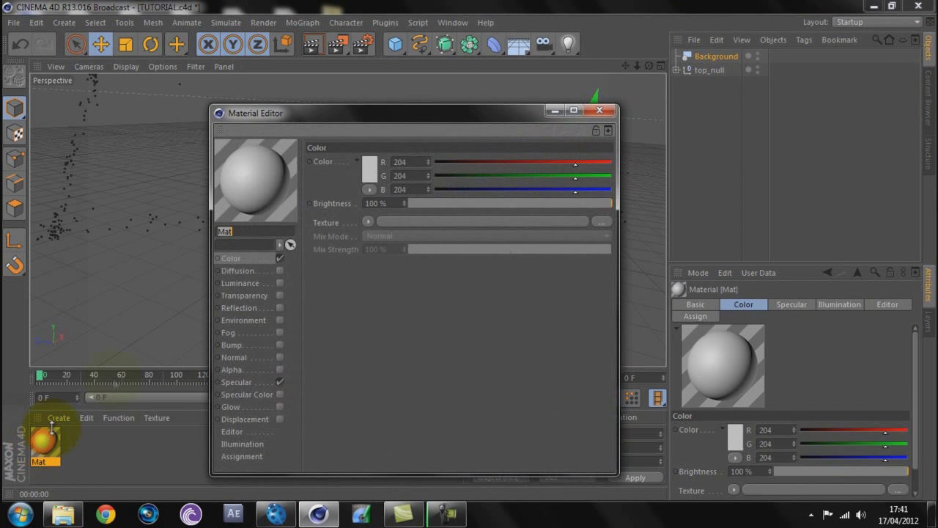
pyautogui.click(280, 382)
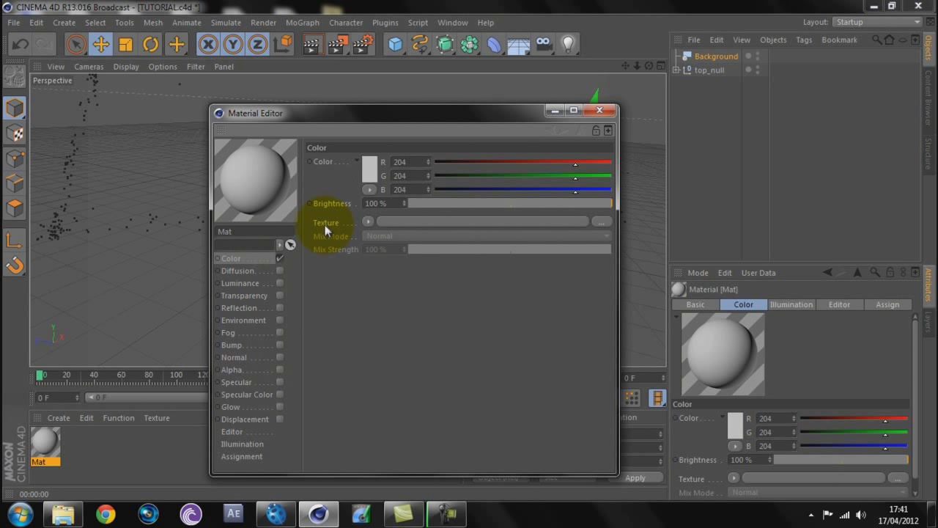
# Load APEXSEQ1_000000.png from the Desktop APEXSEQ1 folder as the colour texture, without copying it.
pyautogui.click(370, 222)
pyautogui.click(369, 222)
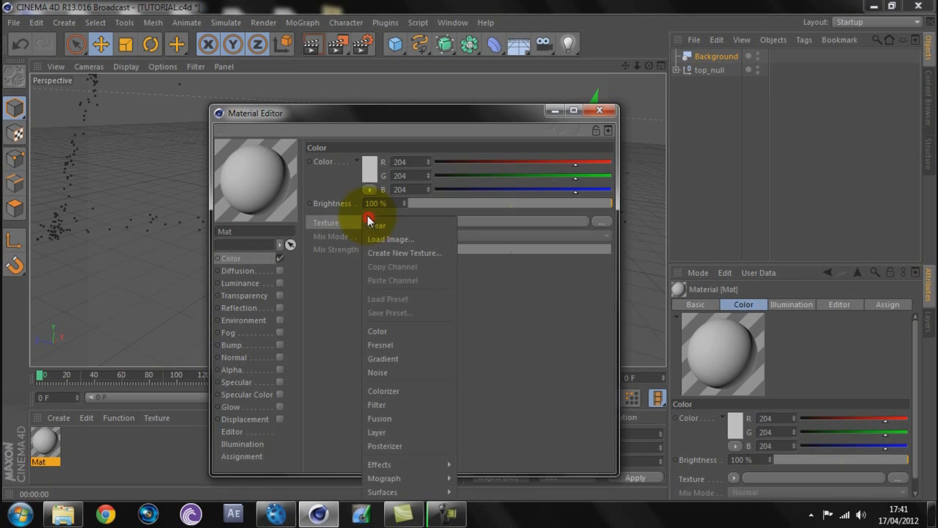
pyautogui.click(384, 240)
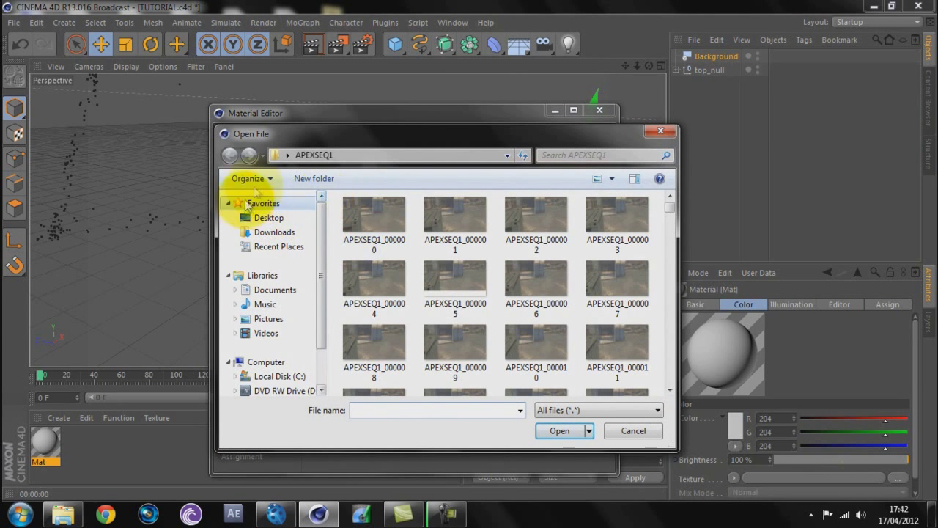
pyautogui.click(267, 218)
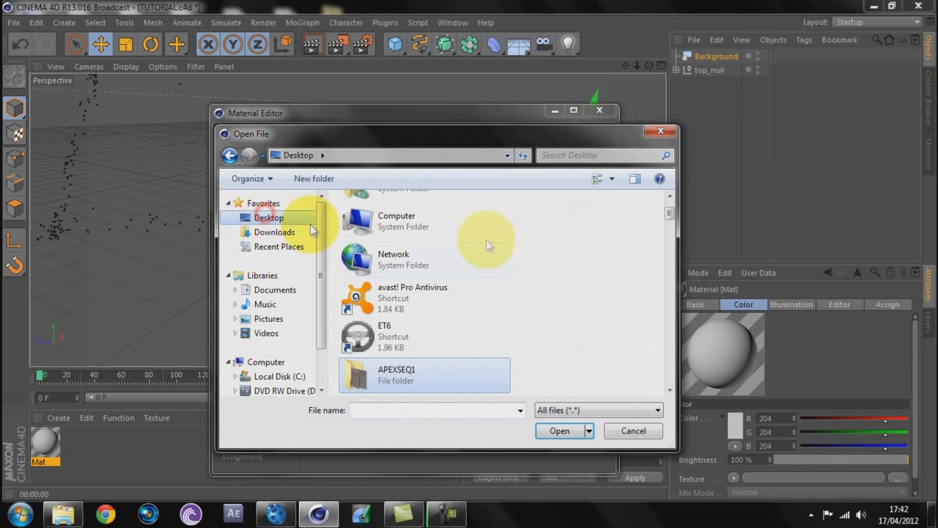
pyautogui.click(670, 390)
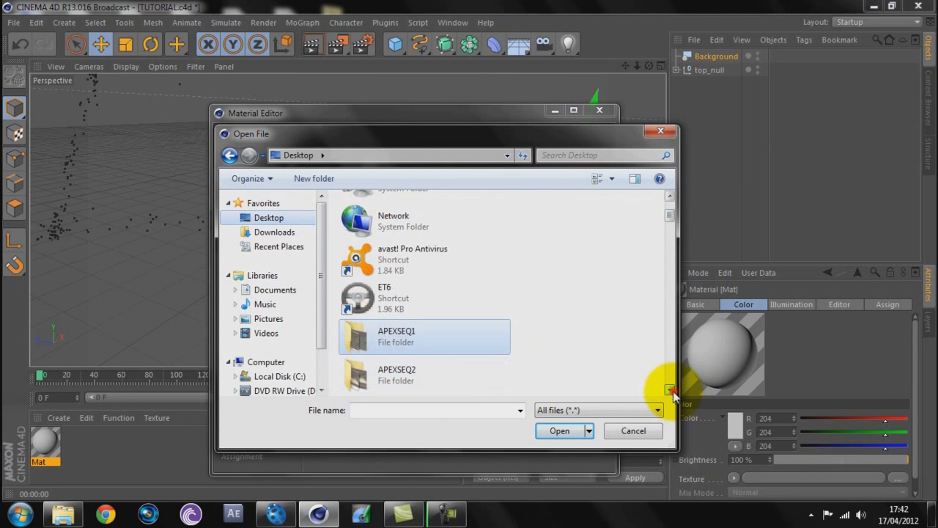
pyautogui.doubleClick(405, 335)
pyautogui.click(379, 214)
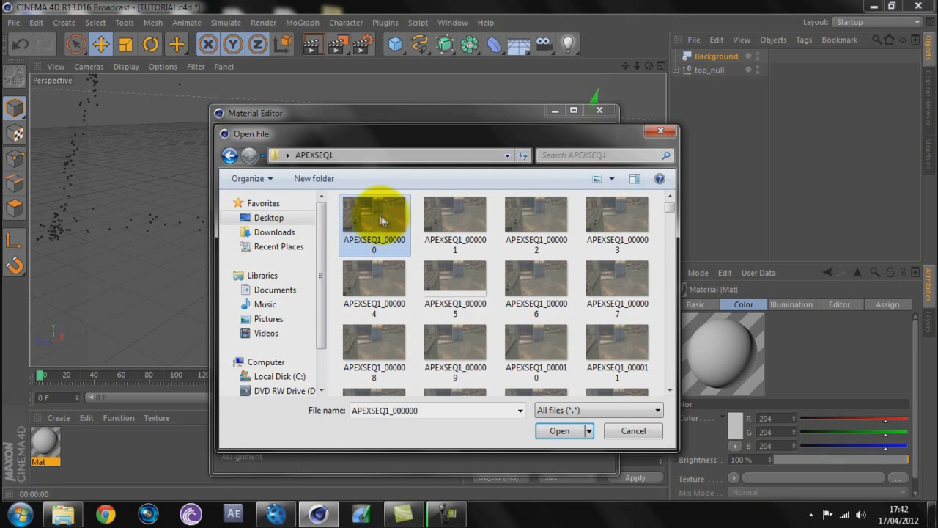
pyautogui.click(554, 431)
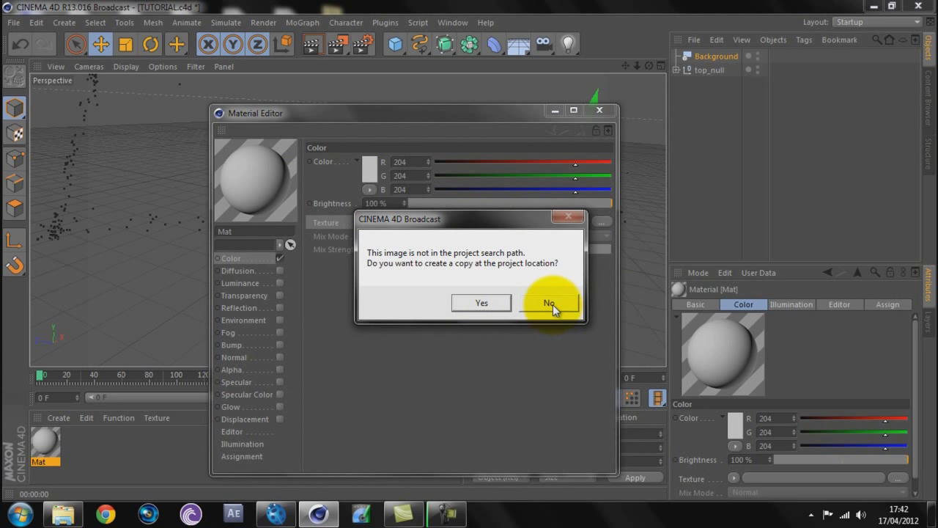
pyautogui.click(553, 304)
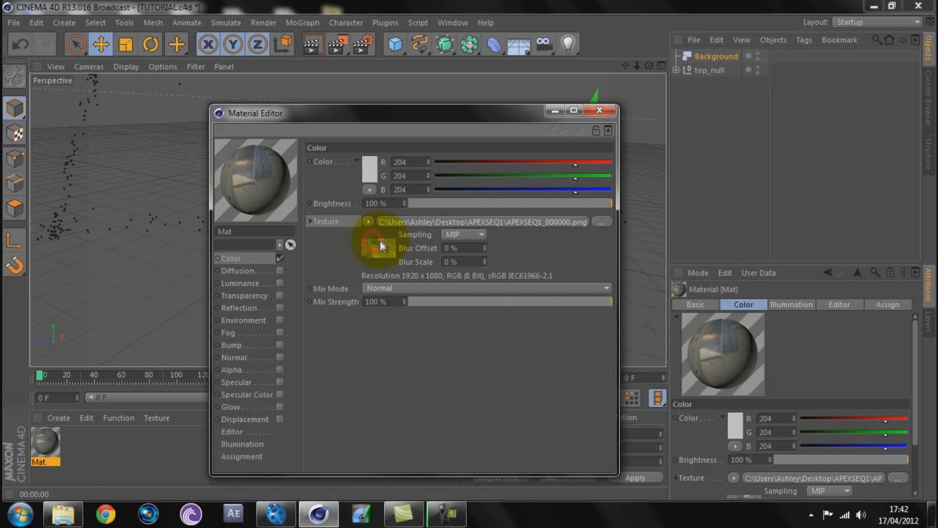
# Calculate the image sequence length in the texture's Animation settings, ending at frame 415.
pyautogui.click(378, 245)
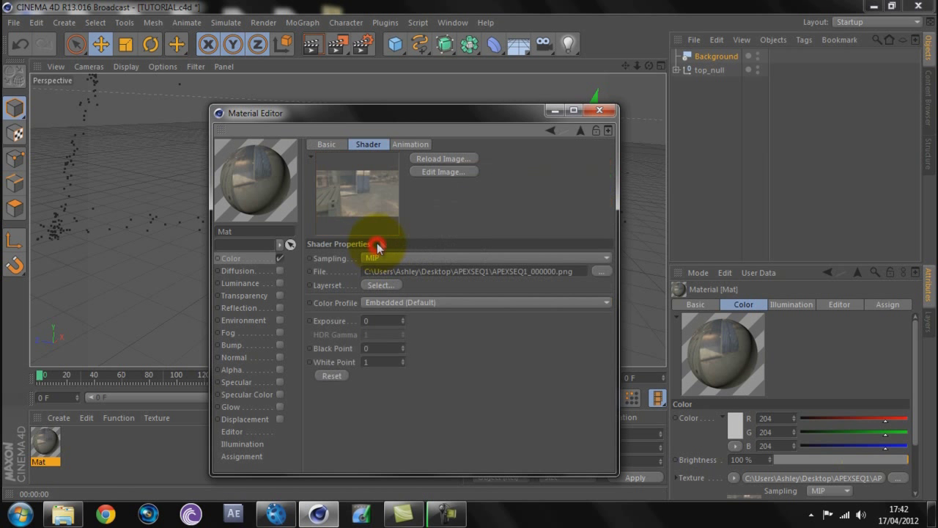
pyautogui.click(407, 146)
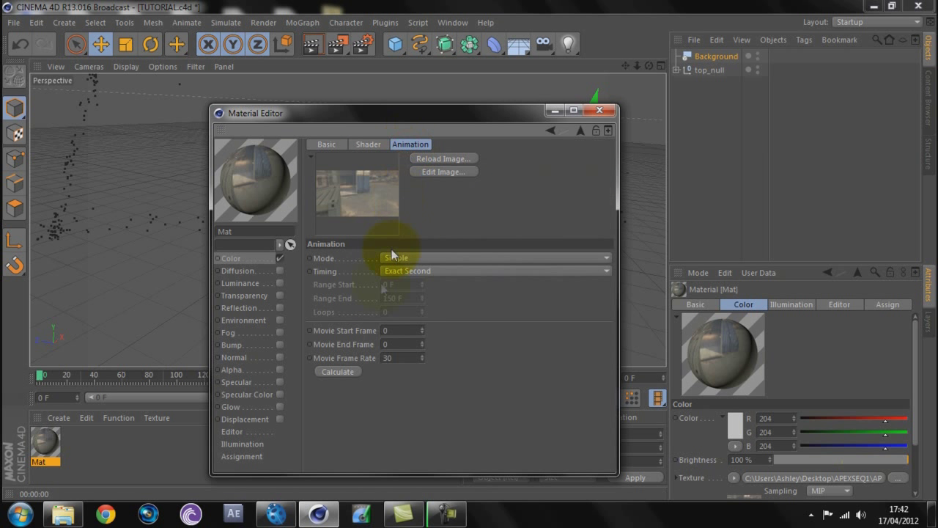
pyautogui.click(339, 372)
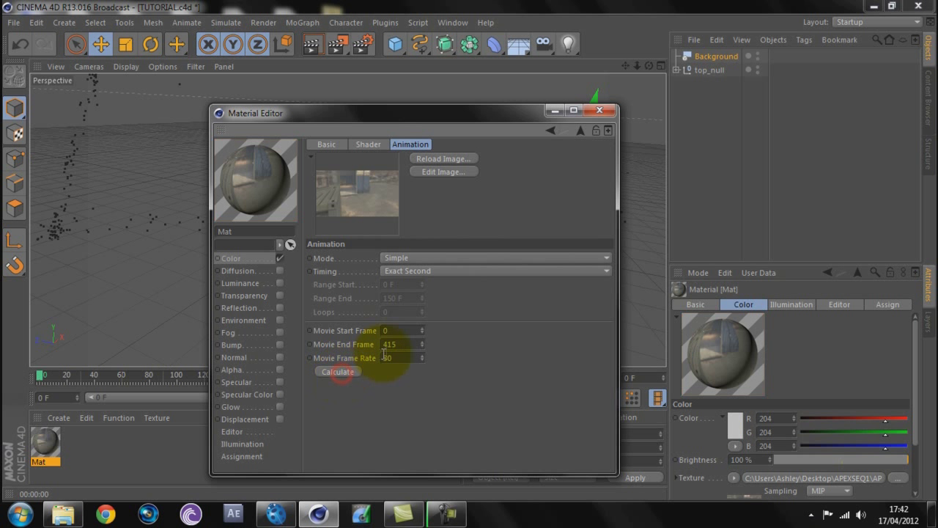
pyautogui.doubleClick(408, 342)
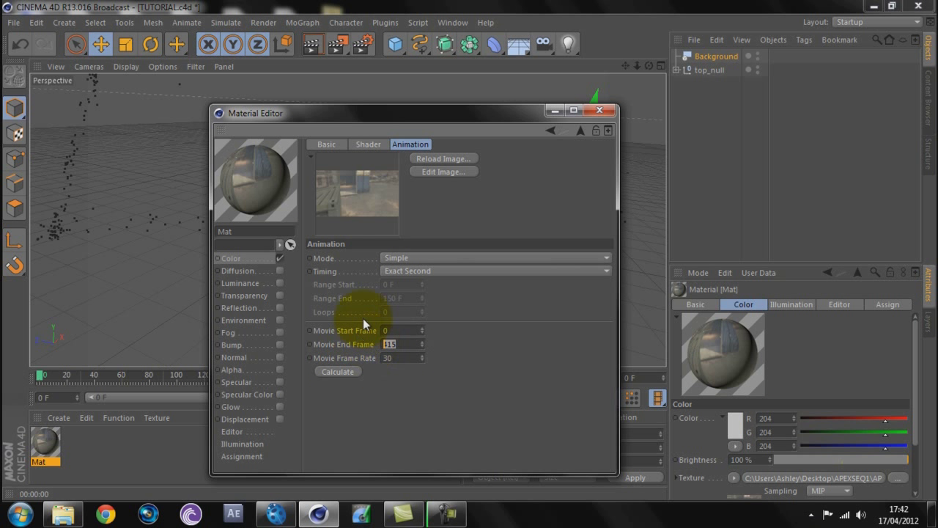
# Apply Mat to the Background object, play the footage to check it, and return to frame 0.
pyautogui.click(599, 110)
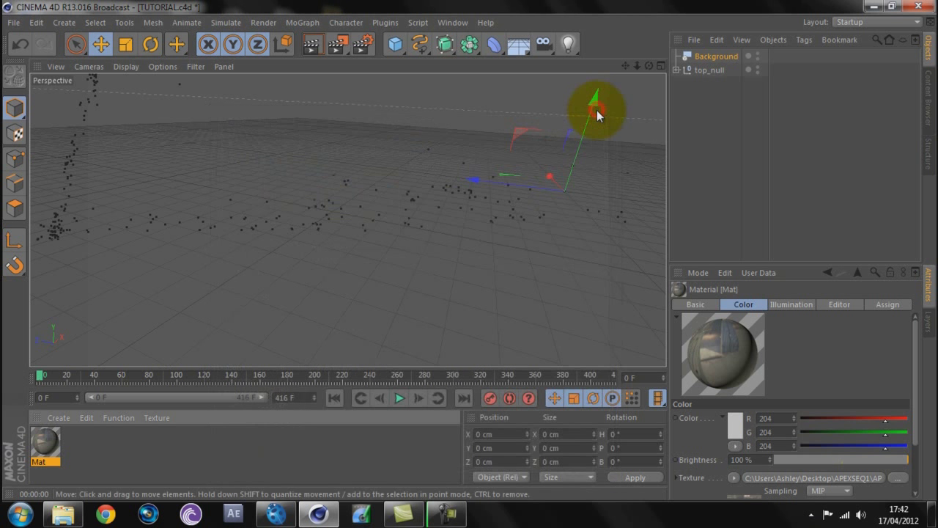
pyautogui.moveTo(38, 451); pyautogui.dragTo(702, 56)
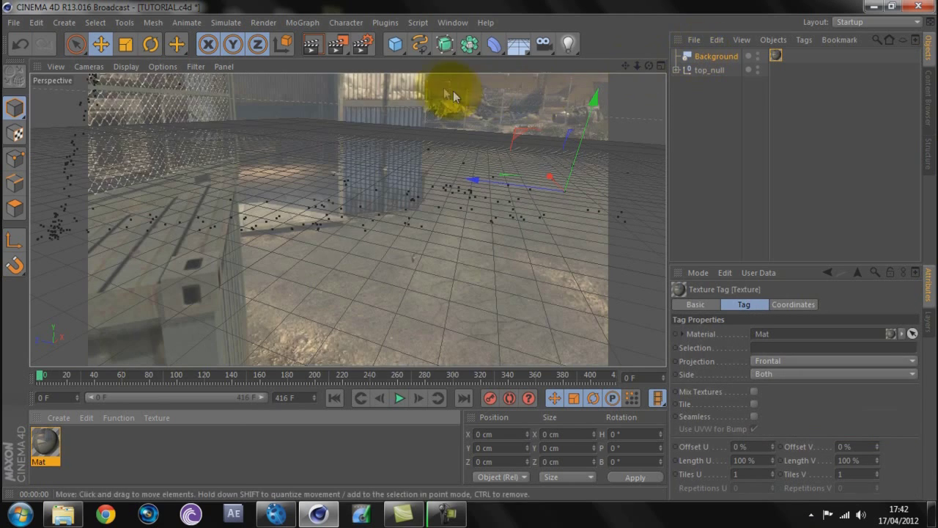
pyautogui.click(396, 398)
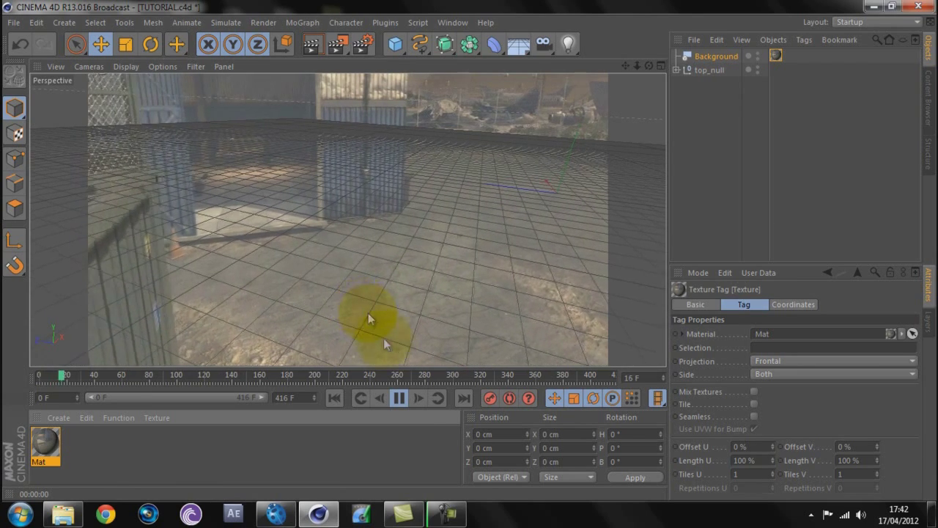
pyautogui.click(400, 402)
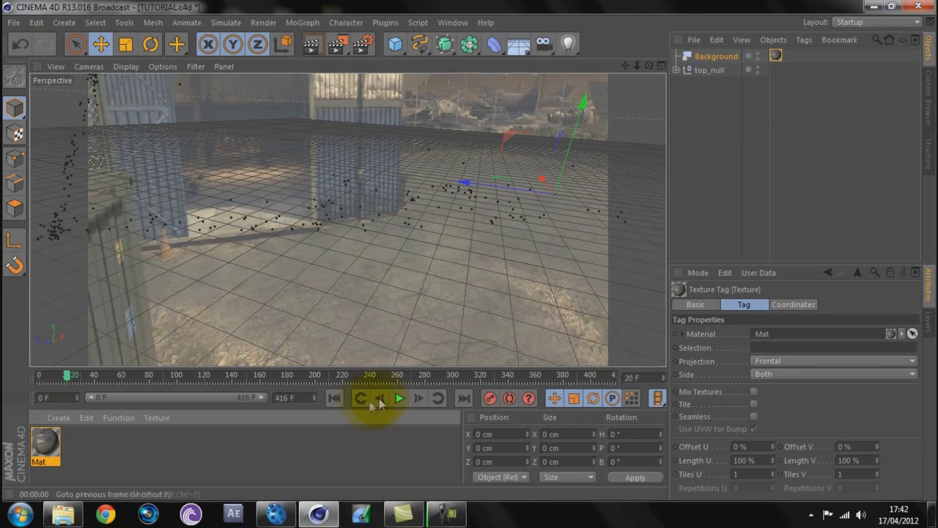
pyautogui.click(332, 400)
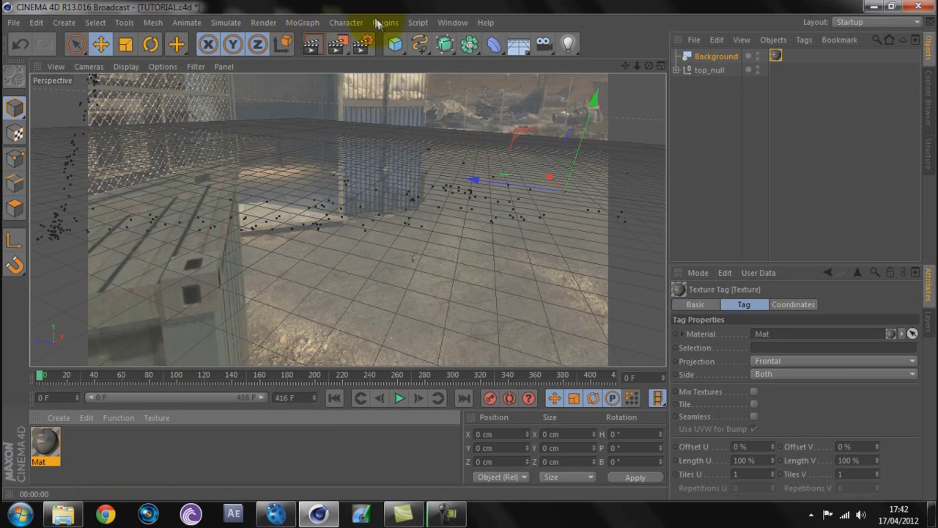
# Add a MoText object, scrub to around frame 310, and move it along X to about 173 cm.
pyautogui.click(303, 23)
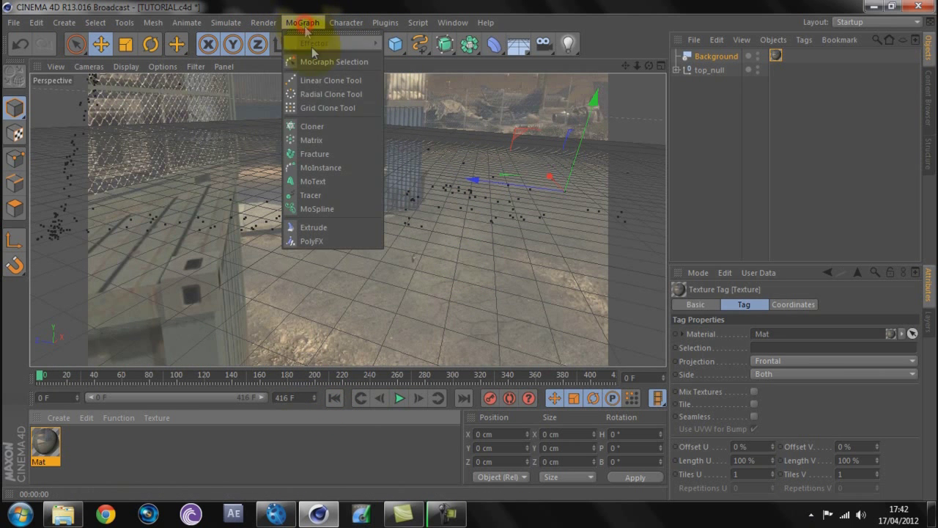
pyautogui.click(320, 180)
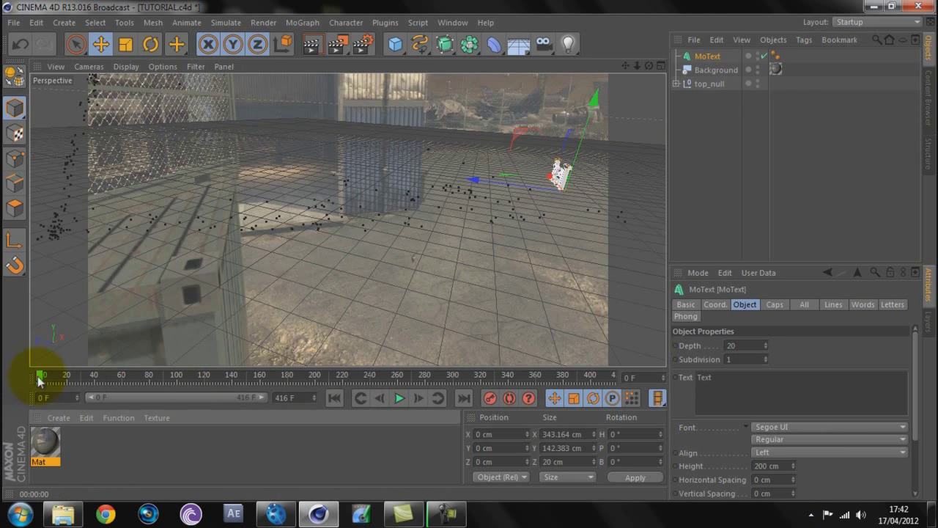
pyautogui.moveTo(38, 379); pyautogui.dragTo(489, 375)
pyautogui.click(101, 44)
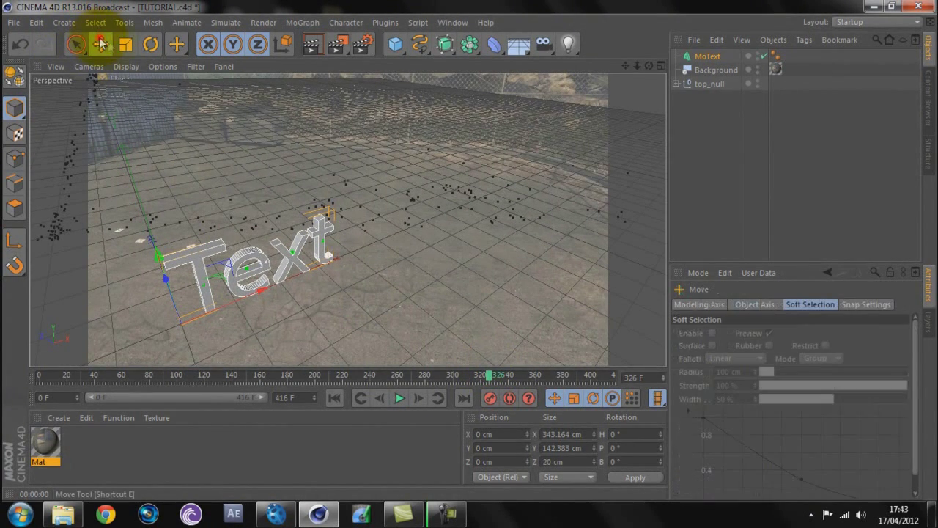
pyautogui.moveTo(262, 290); pyautogui.dragTo(324, 252)
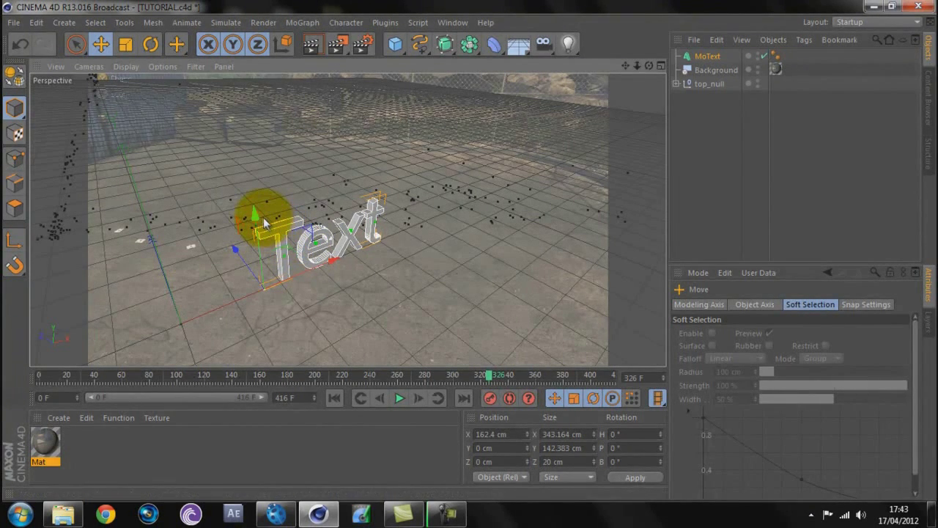
pyautogui.moveTo(310, 279); pyautogui.dragTo(325, 263)
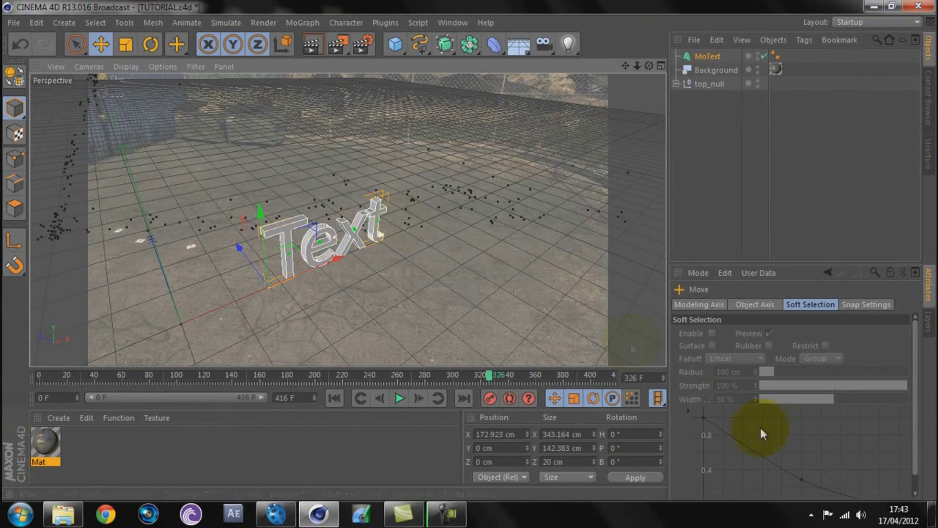
pyautogui.click(707, 56)
# Set the MoText to read FazeR with depth 100 in the BatmanForeverAlternate font.
pyautogui.click(770, 380)
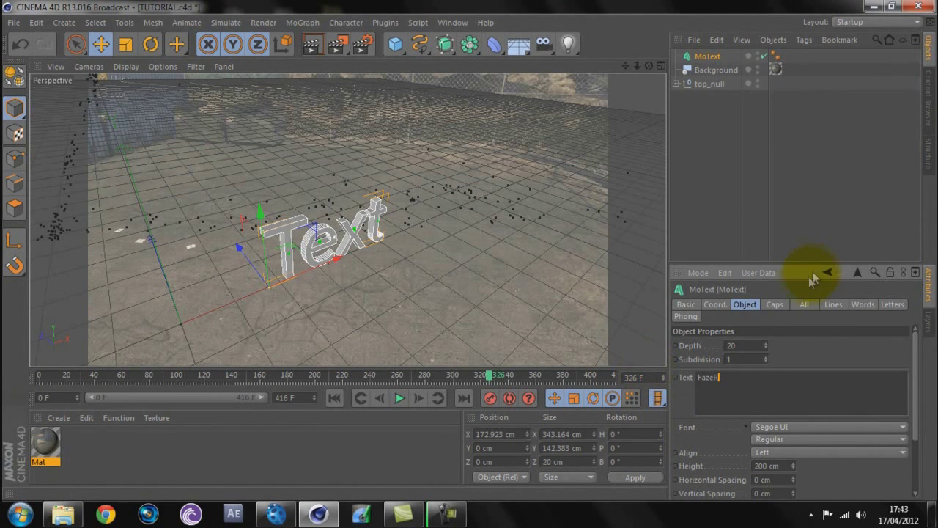
pyautogui.click(742, 346)
pyautogui.write('1')
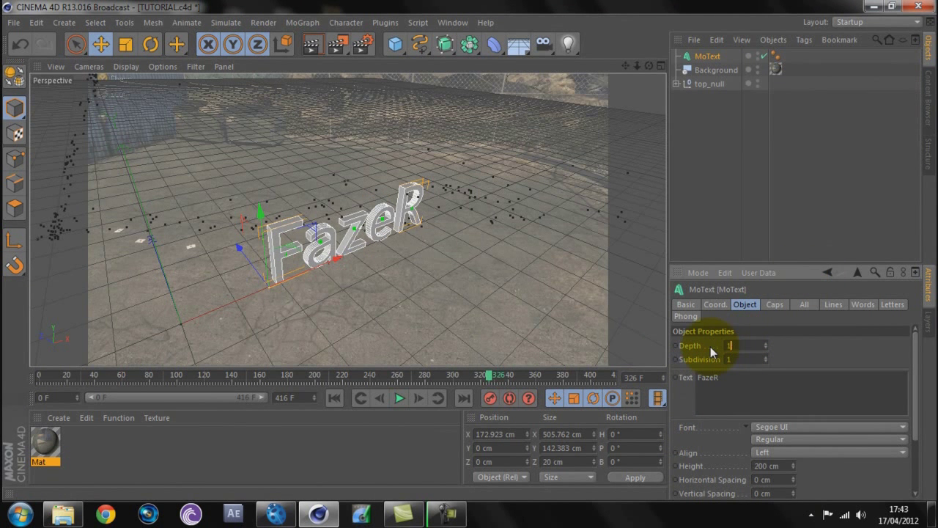
pyautogui.write('00')
pyautogui.press('Return')
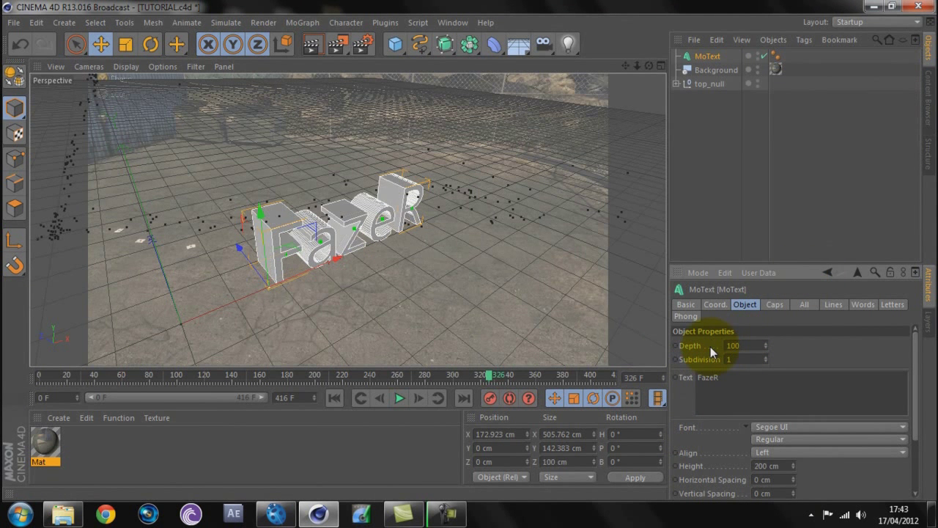
pyautogui.click(779, 306)
pyautogui.click(745, 304)
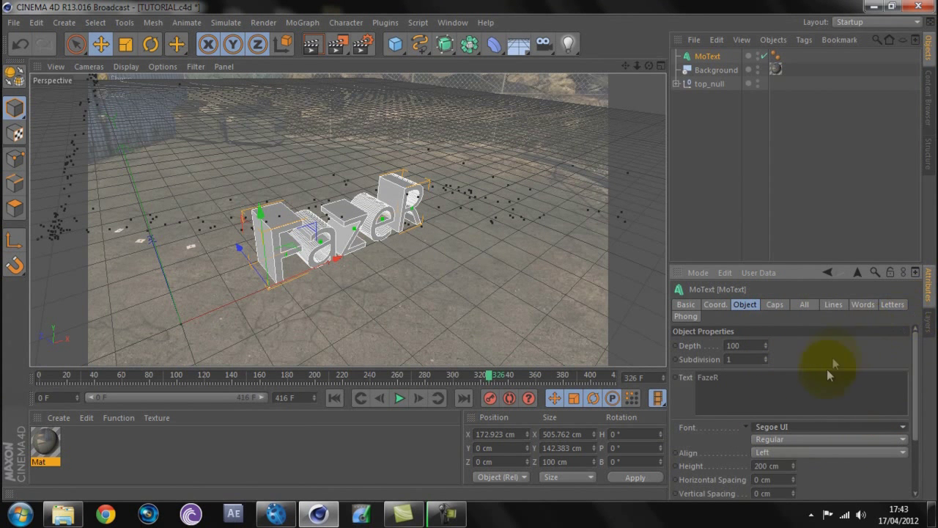
pyautogui.click(829, 427)
pyautogui.moveTo(903, 356); pyautogui.dragTo(901, 73)
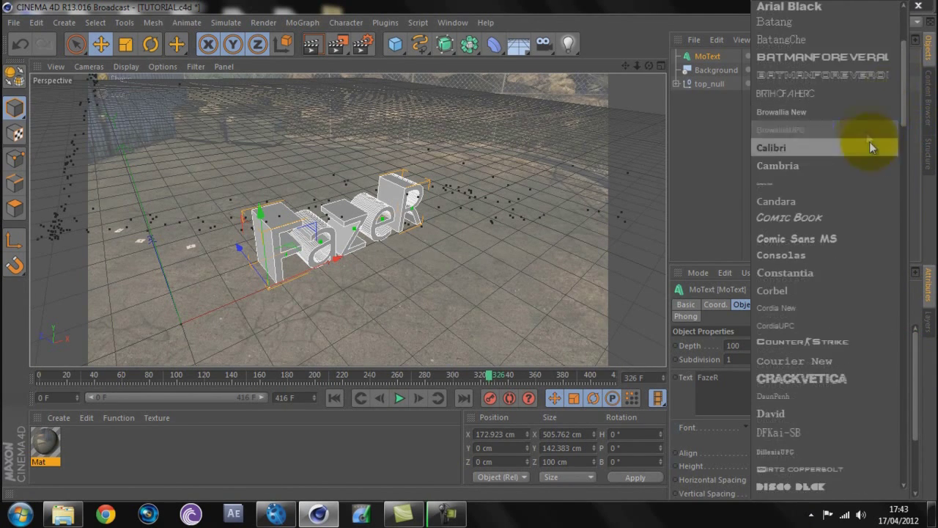
pyautogui.click(861, 59)
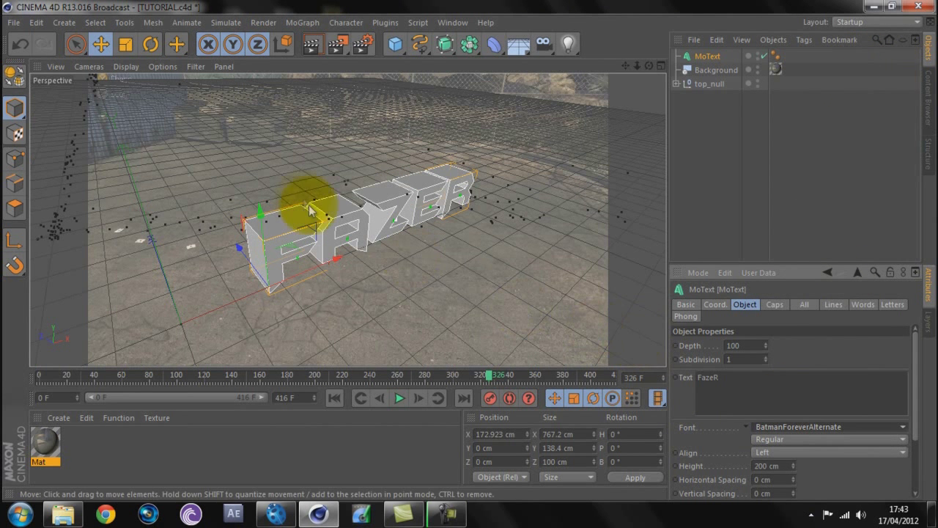
# Set both the start and end caps to Fillet Cap.
pyautogui.click(773, 305)
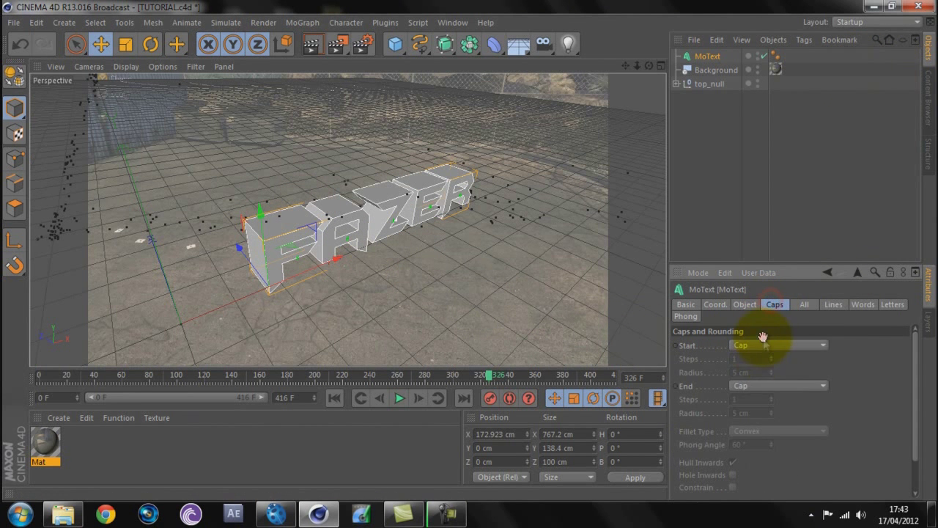
pyautogui.click(762, 345)
pyautogui.click(766, 398)
pyautogui.click(775, 383)
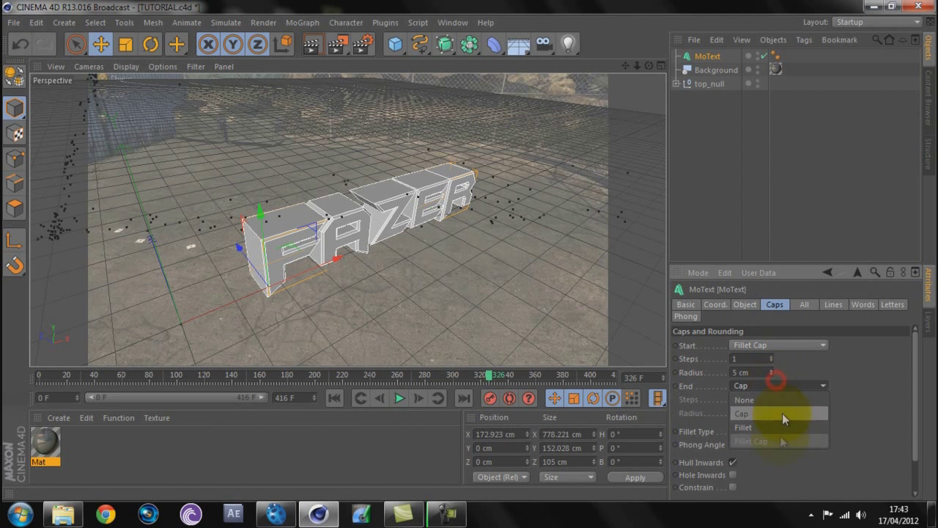
pyautogui.click(779, 441)
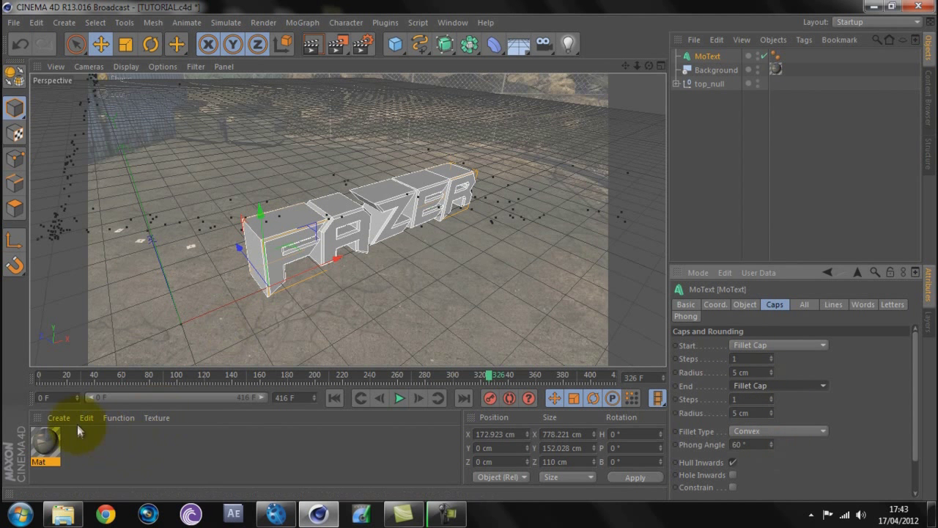
pyautogui.click(80, 444)
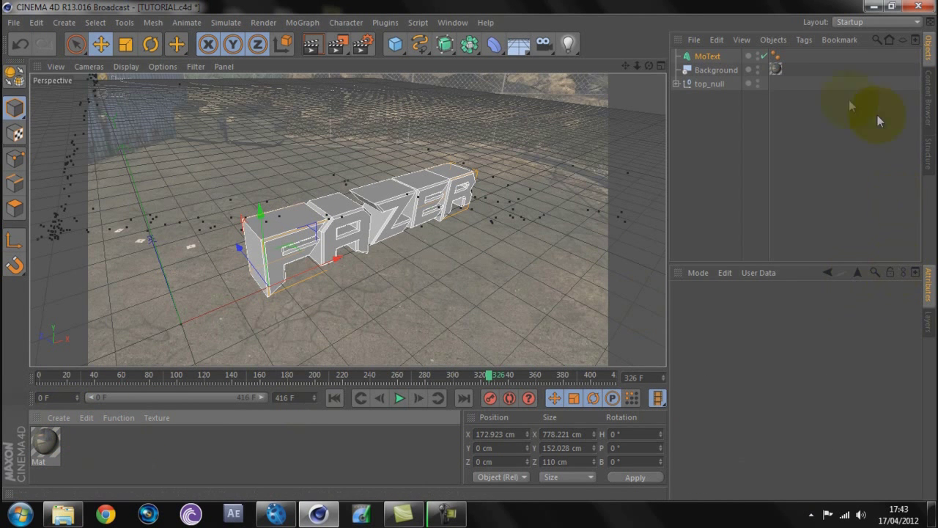
# Move the FazeR text back and left to about X 81, Z 155 cm, checking with preview renders.
pyautogui.click(708, 57)
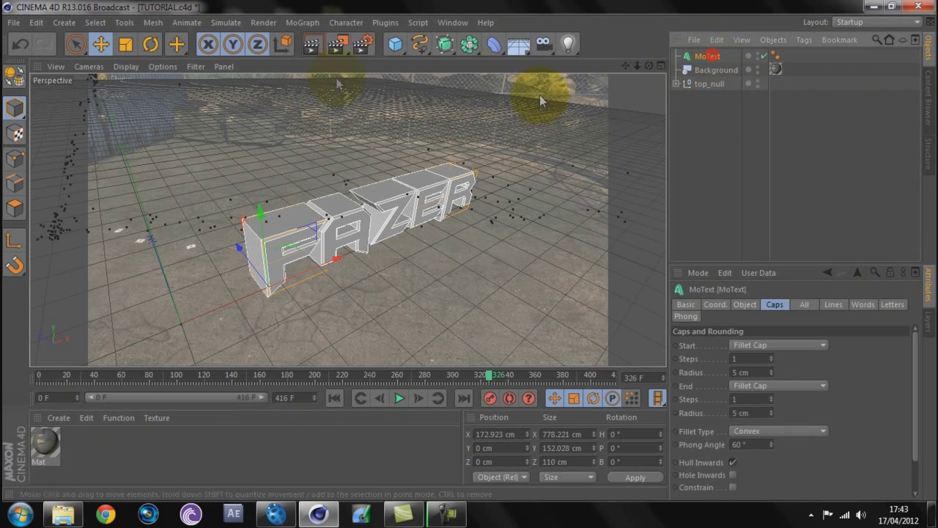
pyautogui.click(315, 45)
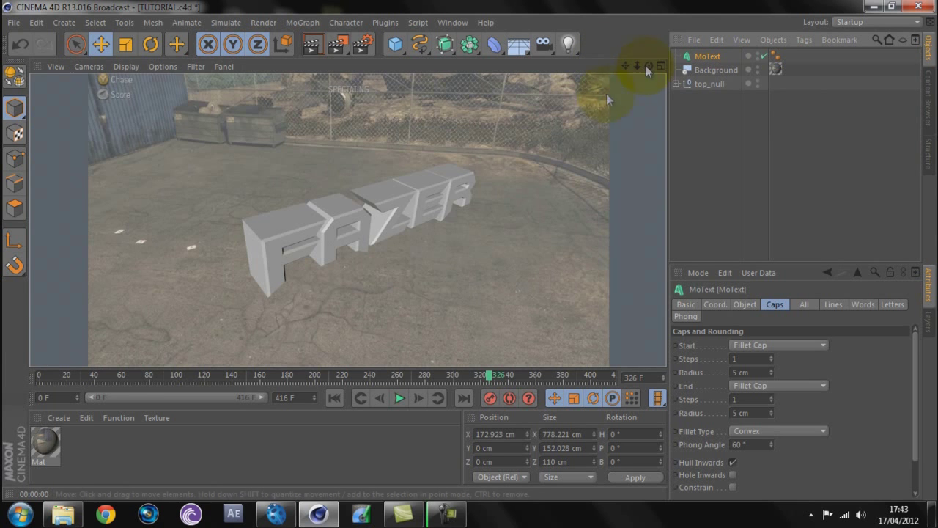
pyautogui.click(355, 233)
pyautogui.moveTo(334, 216); pyautogui.dragTo(266, 242)
pyautogui.click(311, 45)
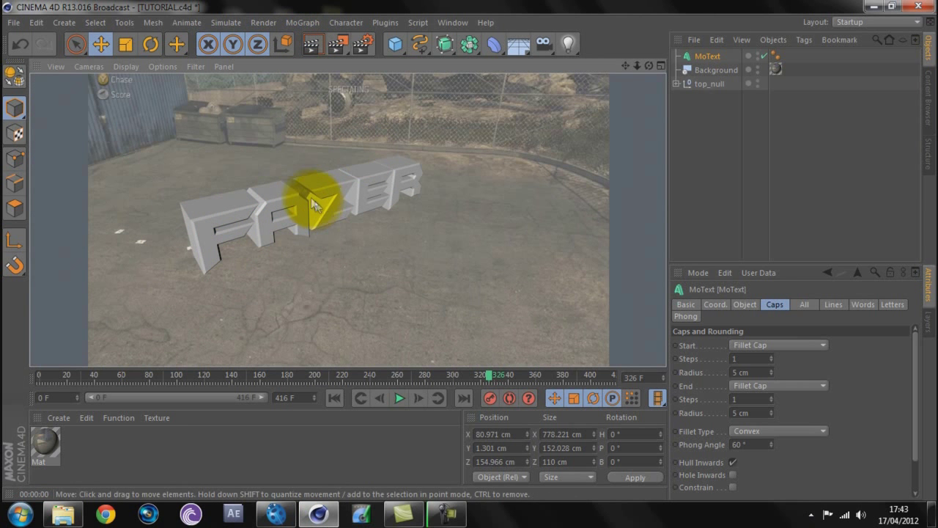
pyautogui.click(343, 186)
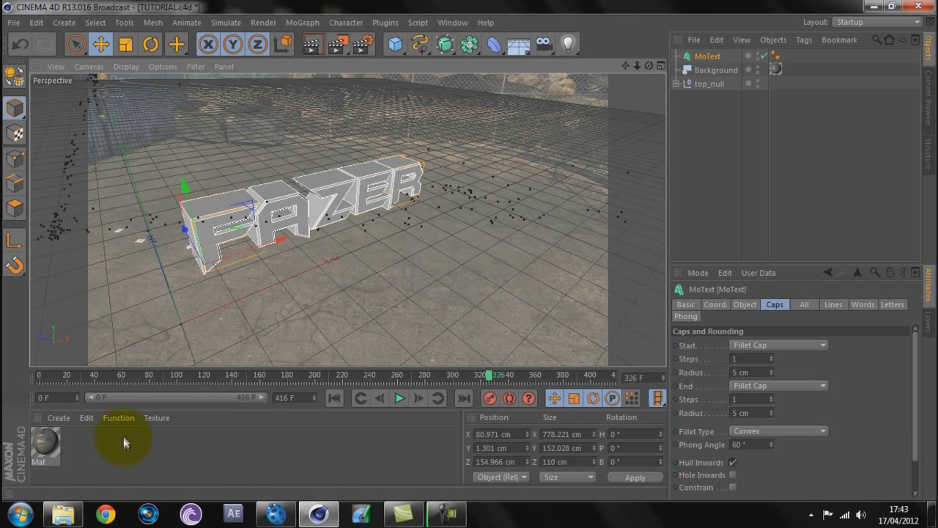
# Create Mat.1 with Fresnel reflection enabled and specular turned off.
pyautogui.doubleClick(90, 441)
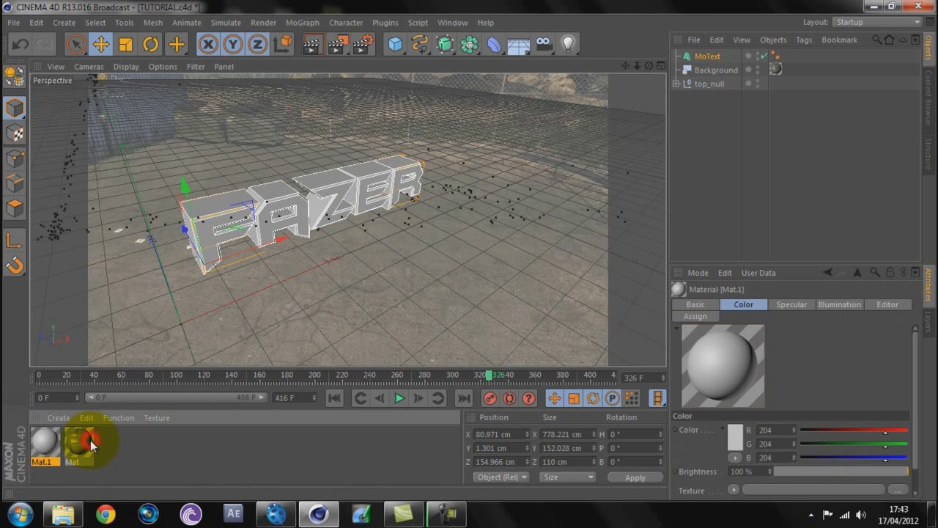
pyautogui.doubleClick(45, 445)
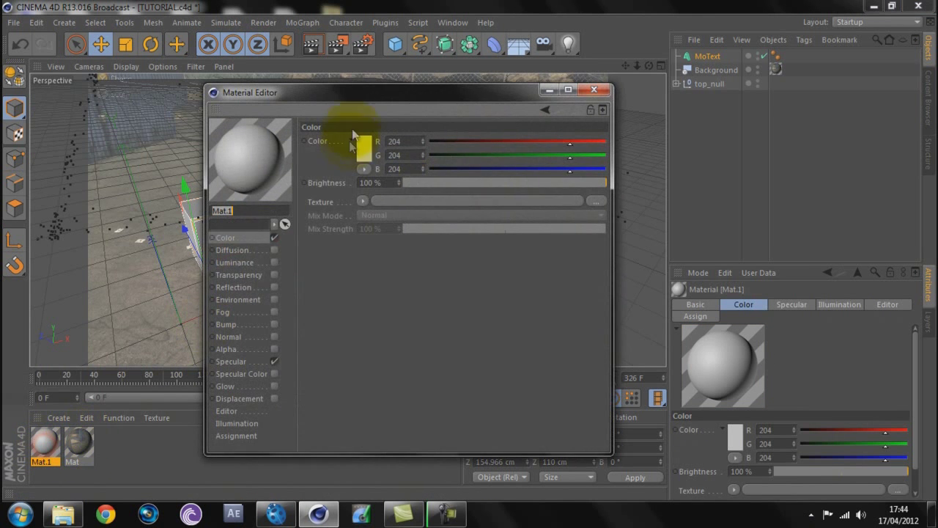
pyautogui.click(274, 287)
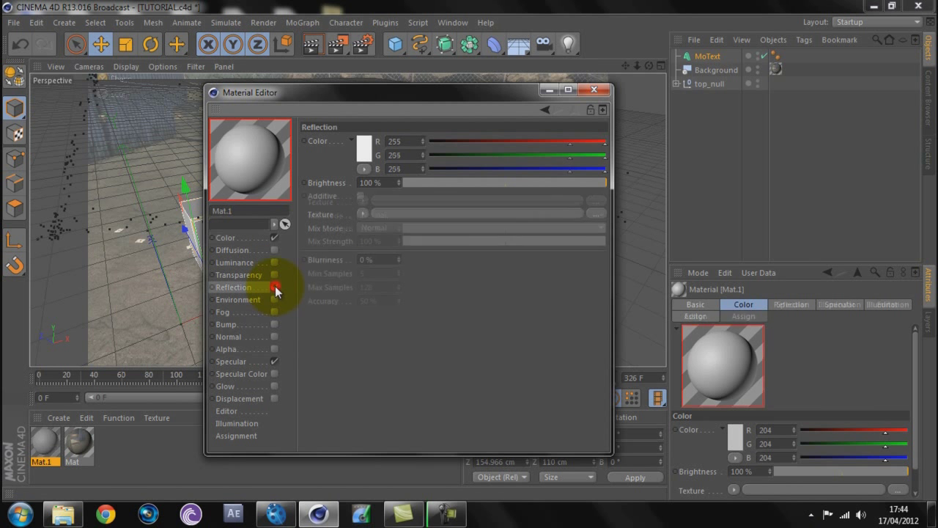
pyautogui.click(274, 362)
pyautogui.click(363, 213)
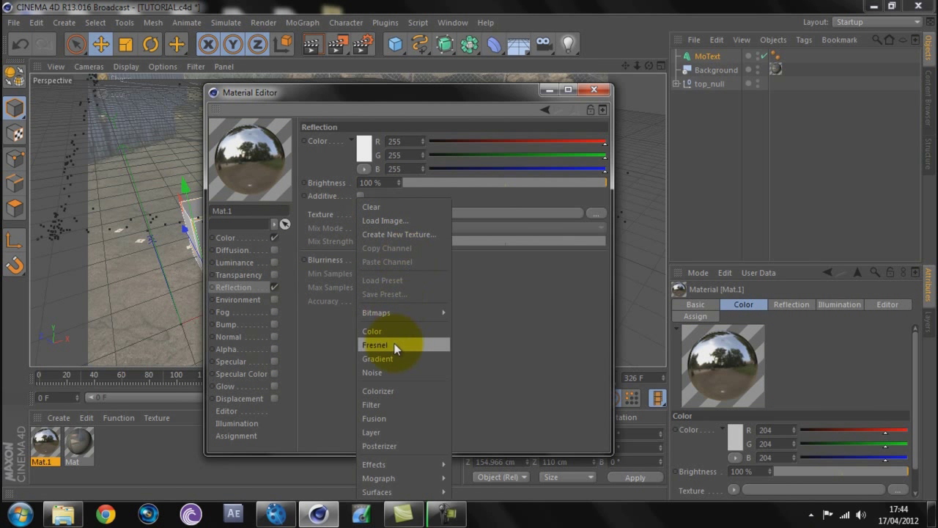
pyautogui.click(375, 344)
# Set Mat.1's colour to dark grey RGB 40, 40, 40.
pyautogui.click(256, 238)
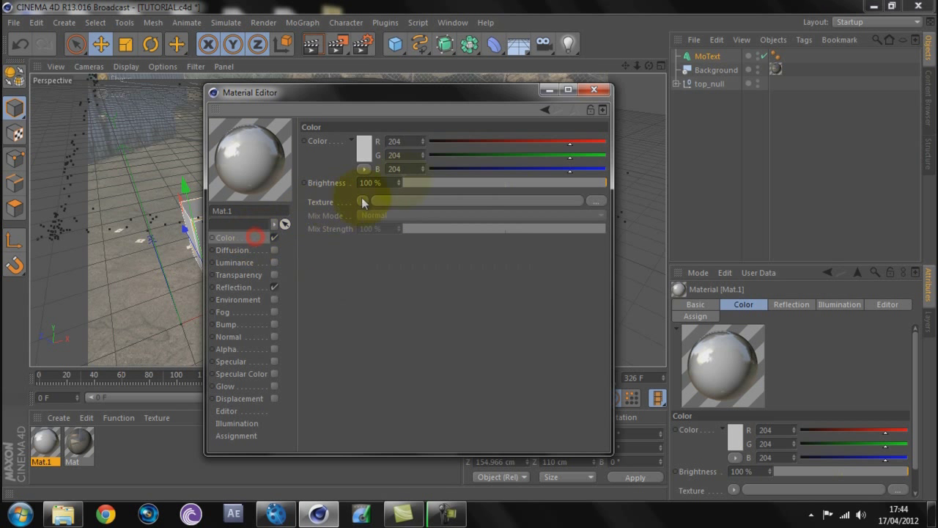
pyautogui.click(402, 141)
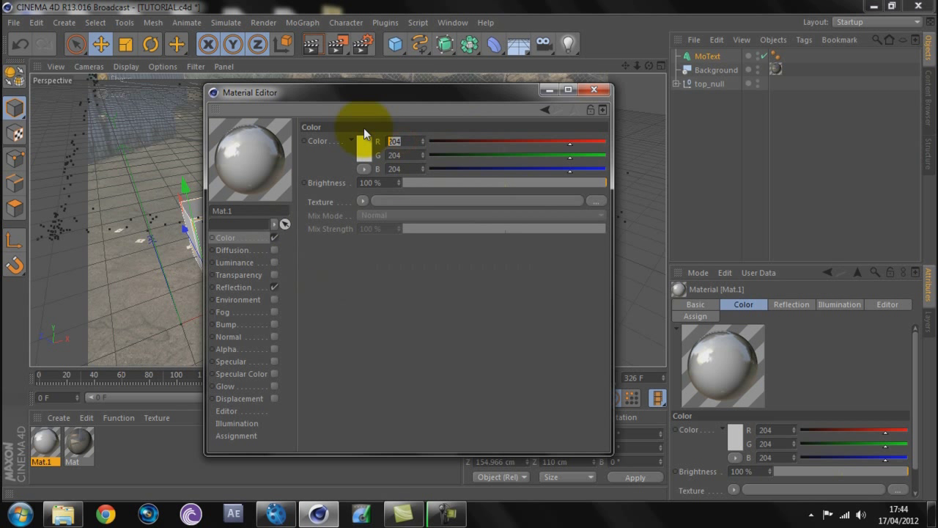
pyautogui.write('40')
pyautogui.press('Tab')
pyautogui.write('40')
pyautogui.press('Tab')
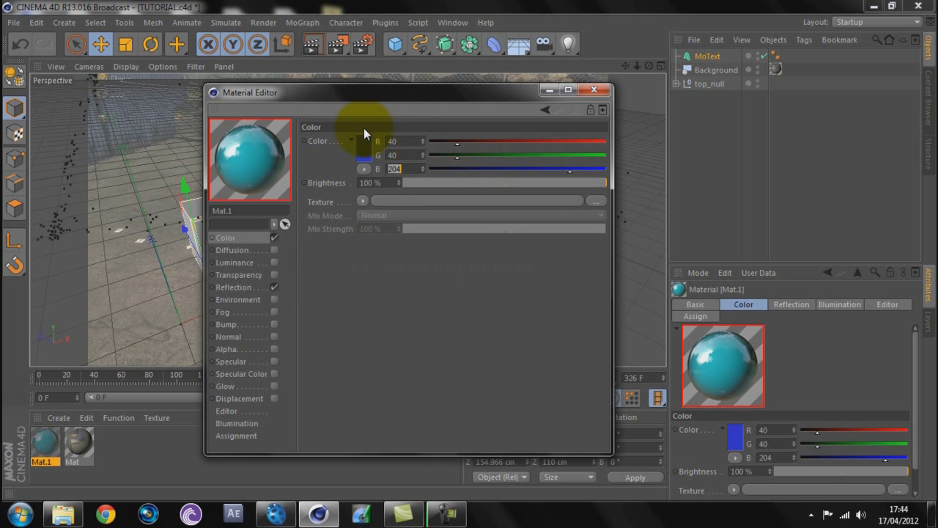
pyautogui.write('40')
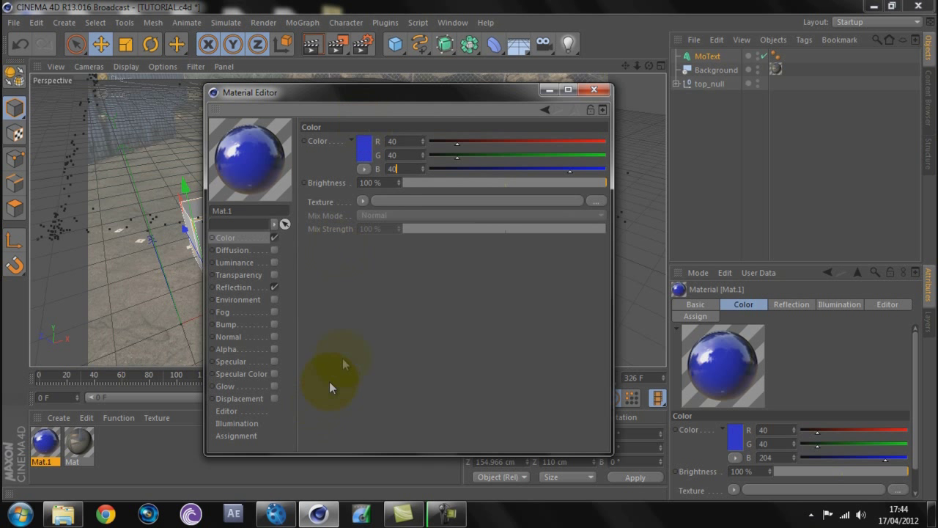
pyautogui.click(354, 340)
# Lower reflection brightness to 20% and mix strength to 29%, then apply Mat.1 to the FAZER text.
pyautogui.click(247, 288)
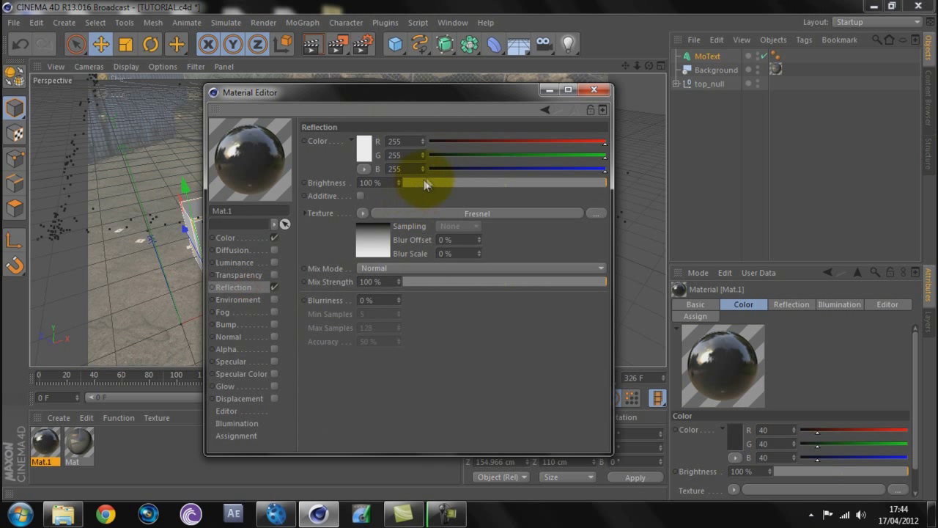
pyautogui.moveTo(426, 184); pyautogui.dragTo(443, 182)
pyautogui.moveTo(451, 282); pyautogui.dragTo(462, 281)
pyautogui.click(593, 90)
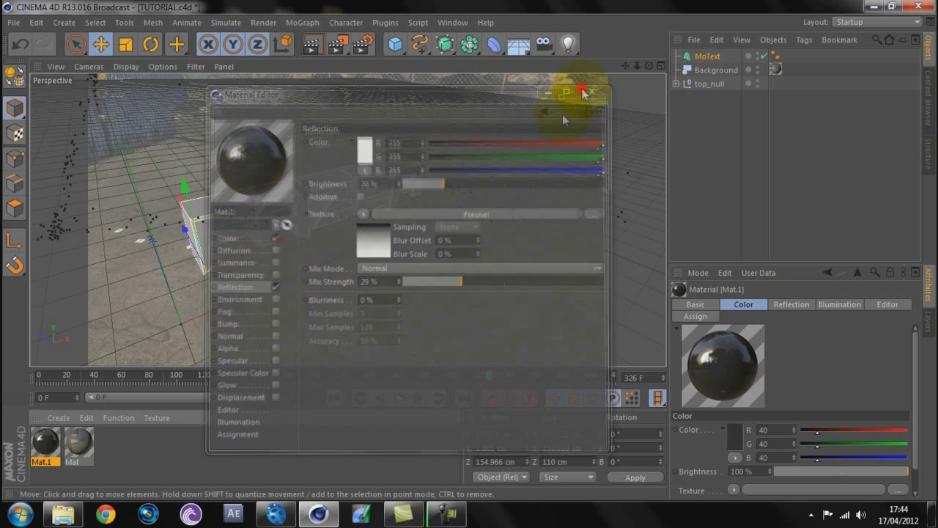
pyautogui.moveTo(46, 443); pyautogui.dragTo(221, 229)
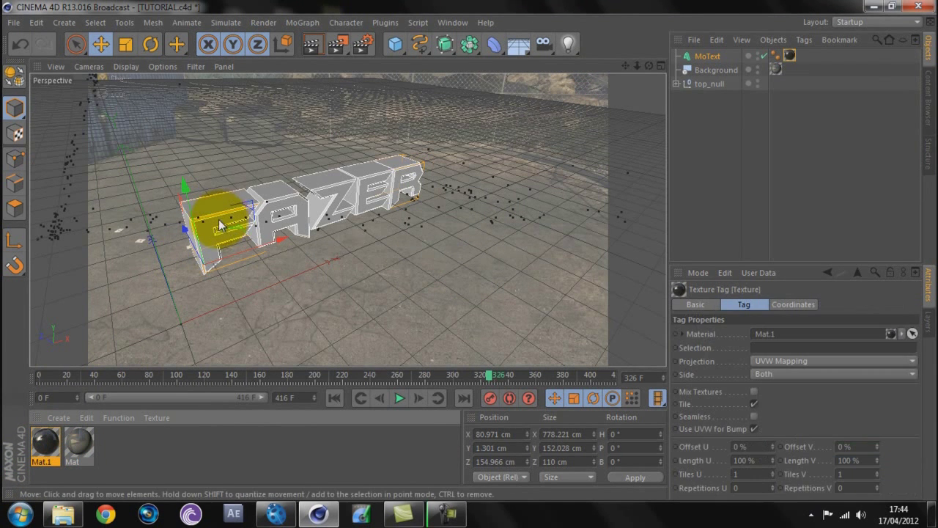
# Render a preview of the black text, then set the timeline to frame 189.
pyautogui.click(312, 44)
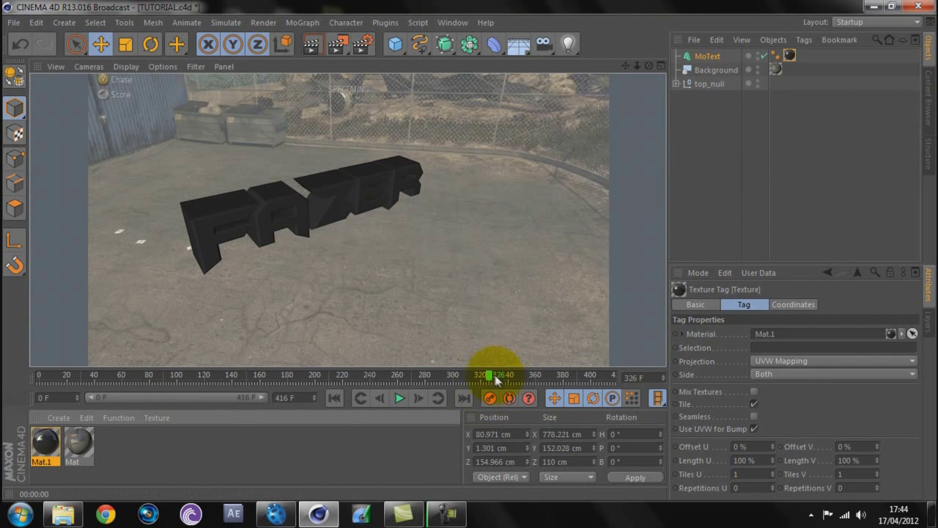
pyautogui.click(444, 376)
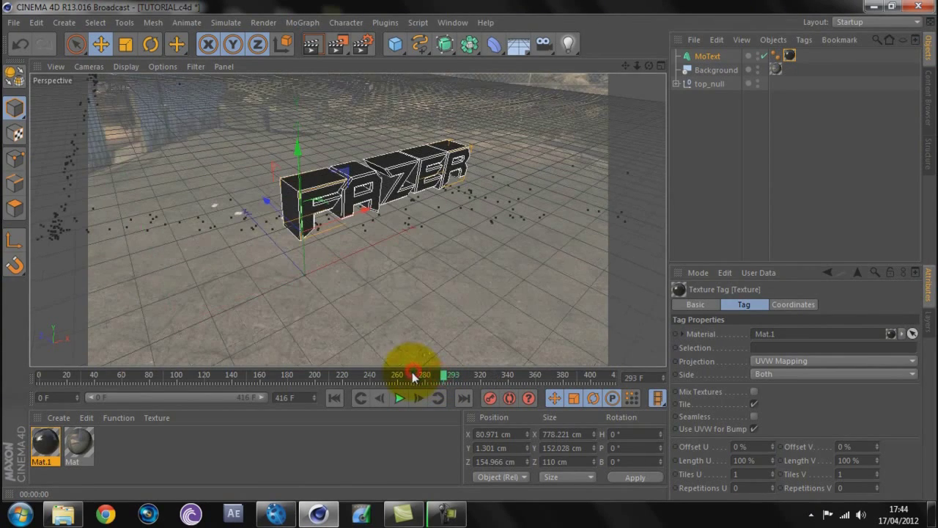
pyautogui.click(299, 377)
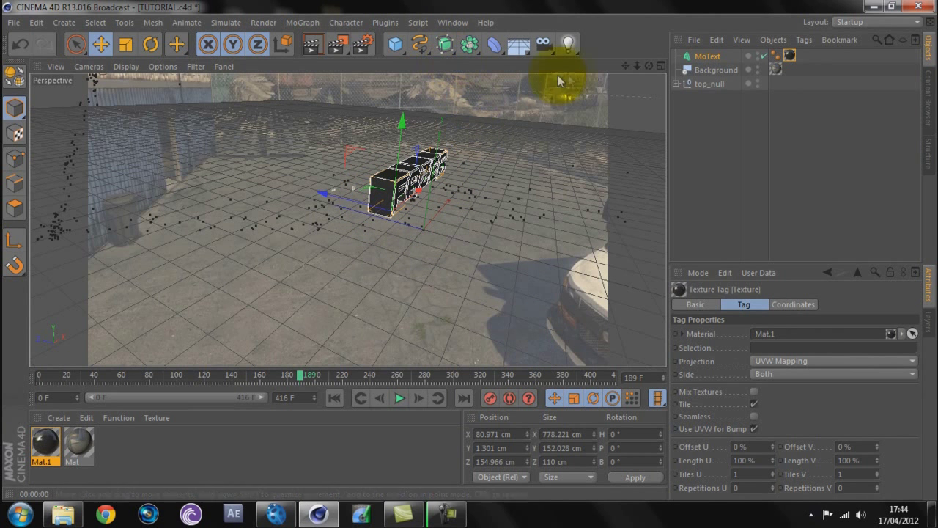
# Add a light and move it sideways and back behind the FAZER text.
pyautogui.click(569, 46)
pyautogui.moveTo(469, 168); pyautogui.dragTo(566, 97)
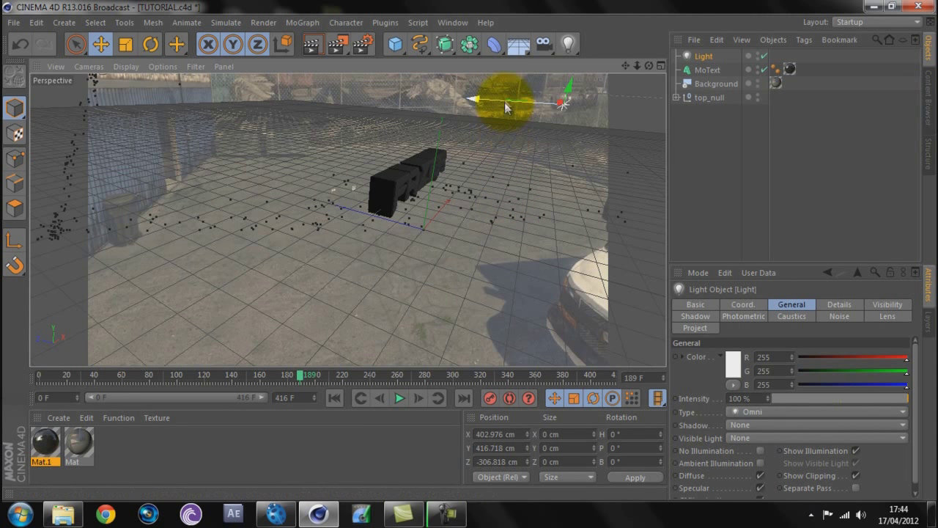
pyautogui.moveTo(504, 97); pyautogui.dragTo(652, 88)
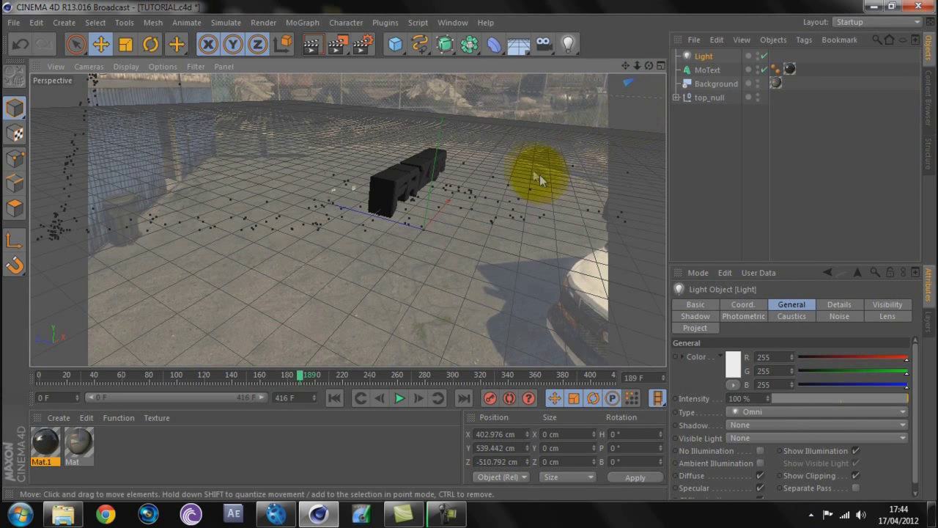
# Set the light's shadow to Shadow Maps (Soft) and render a preview.
pyautogui.click(742, 425)
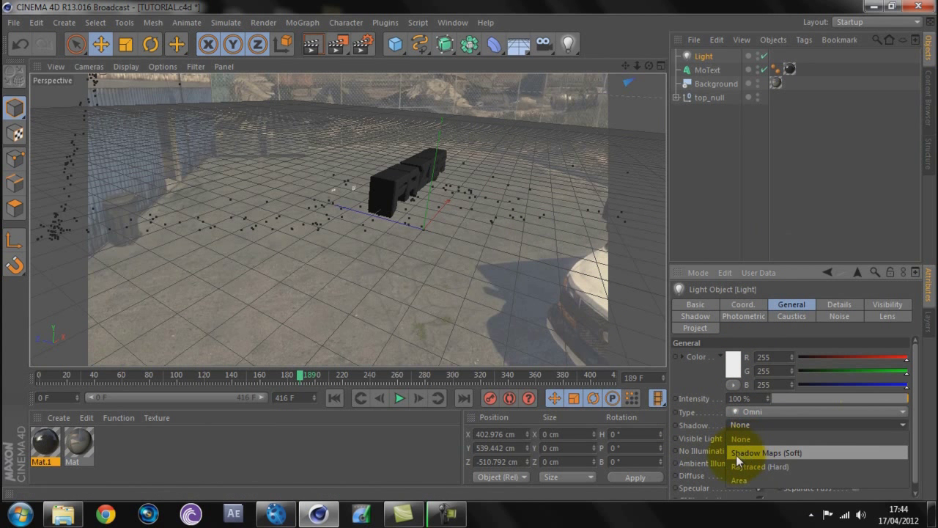
pyautogui.click(751, 453)
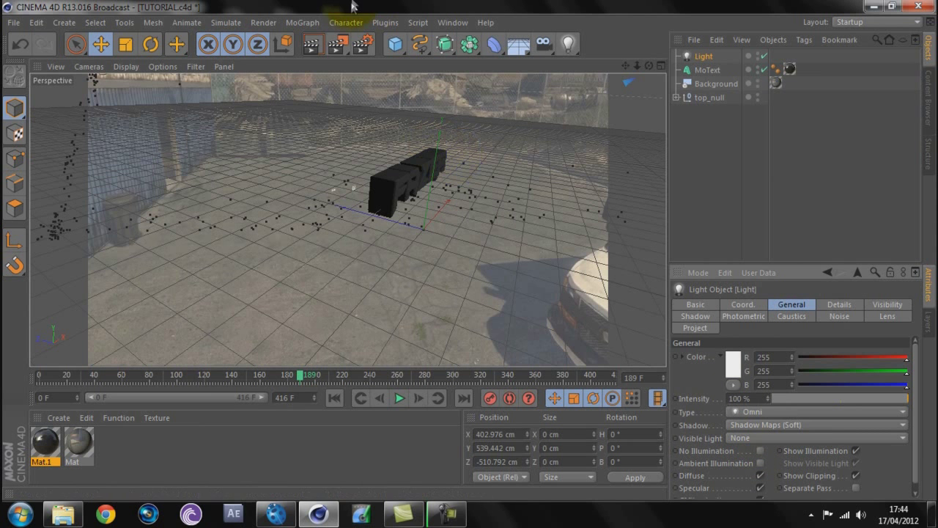
pyautogui.click(321, 43)
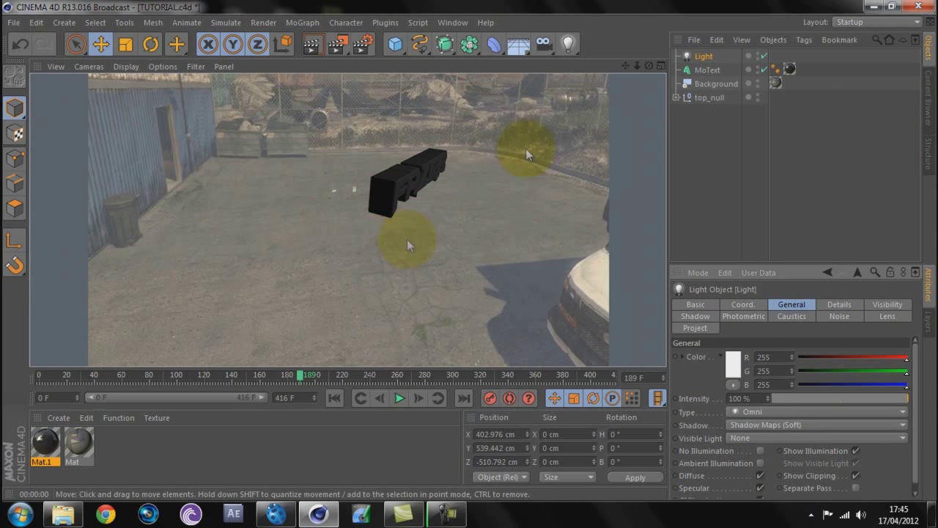
# Add a Floor object under the FAZER text and render to check it.
pyautogui.click(517, 45)
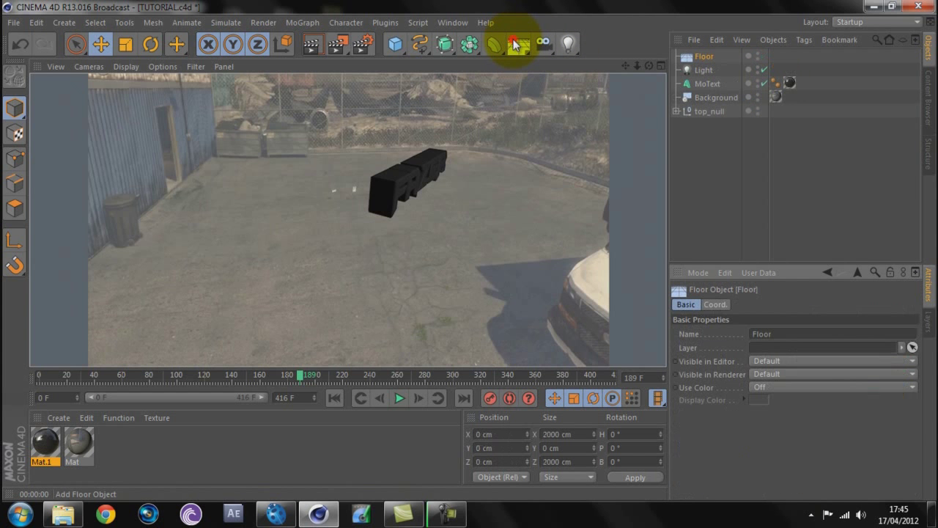
pyautogui.click(311, 45)
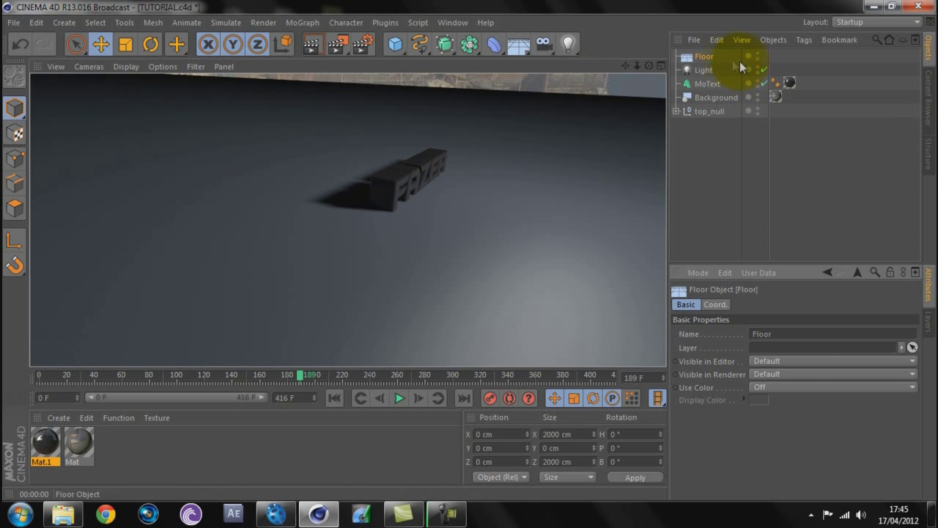
pyautogui.click(709, 57)
# Give the Floor a Compositing tag with Self Shadowing turned off.
pyautogui.rightClick(709, 56)
pyautogui.moveTo(716, 64)
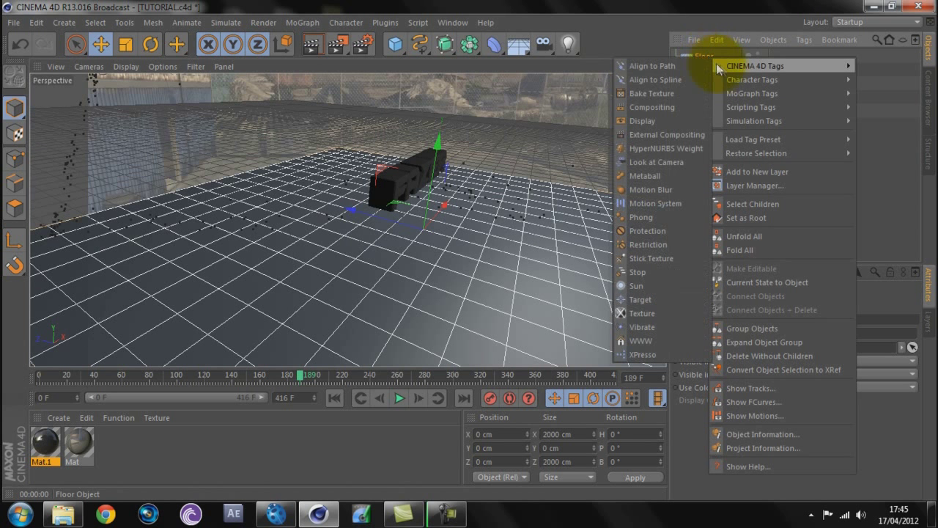
pyautogui.click(664, 109)
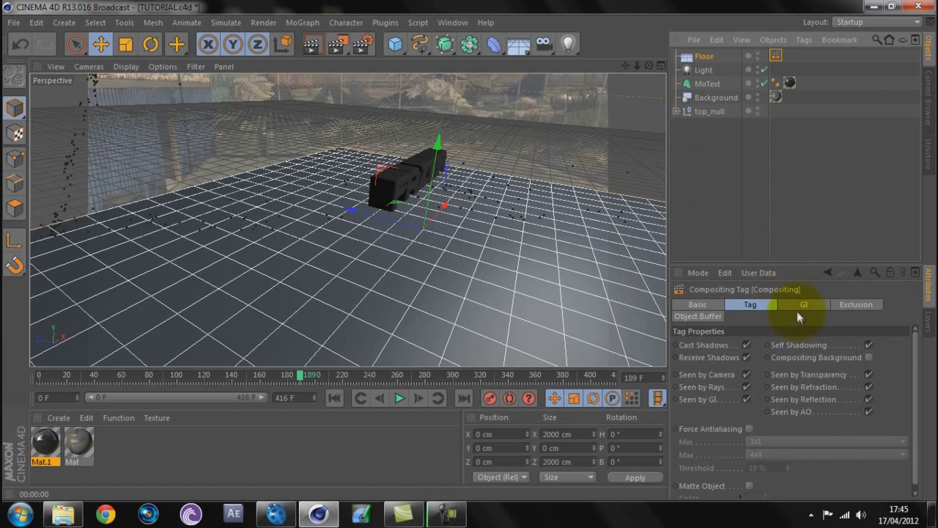
pyautogui.click(868, 349)
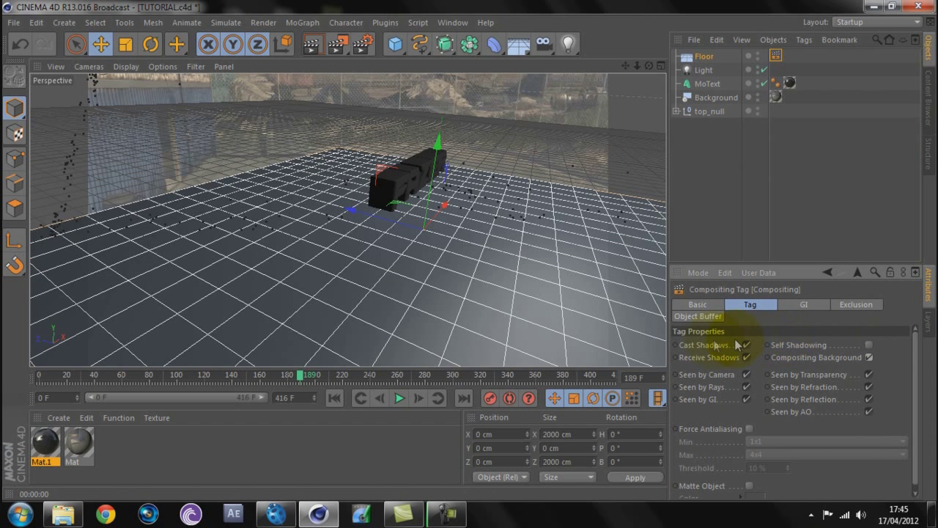
# Apply the Mat material to the Floor and render the result.
pyautogui.click(98, 442)
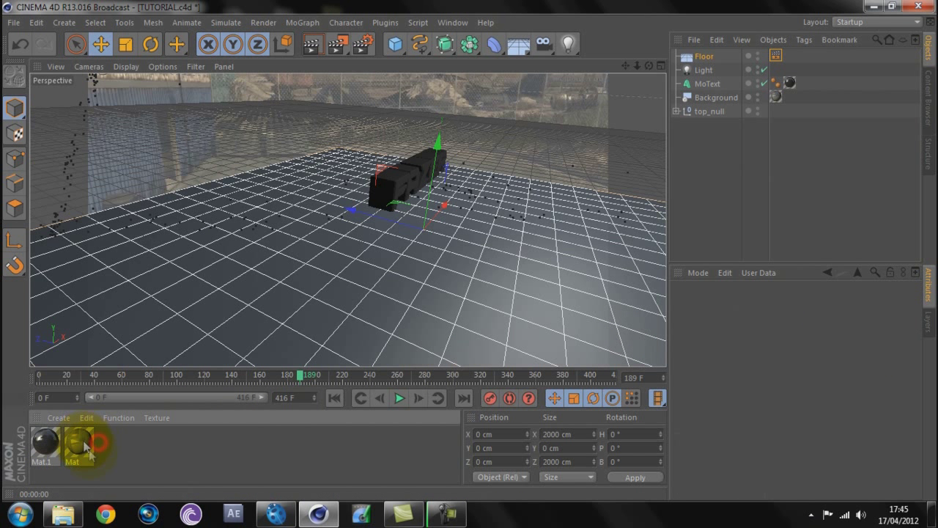
pyautogui.moveTo(82, 442); pyautogui.dragTo(709, 56)
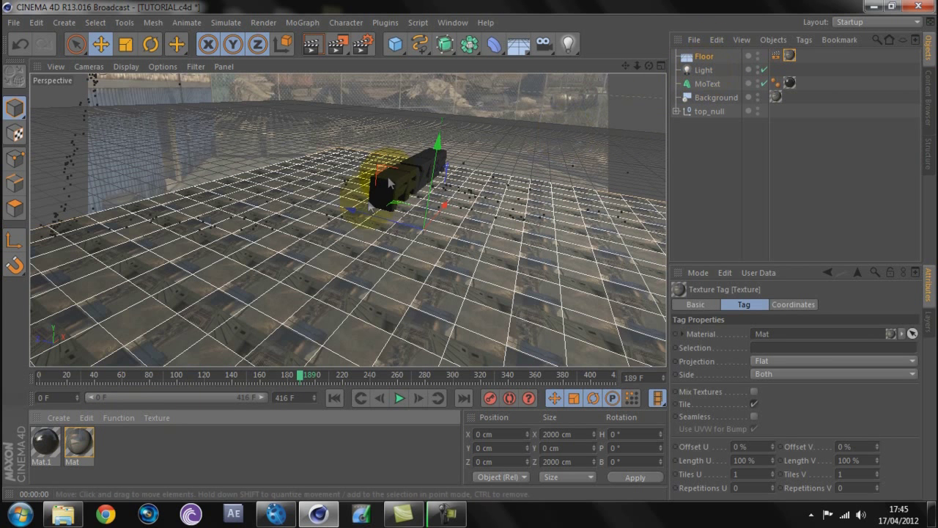
pyautogui.click(312, 44)
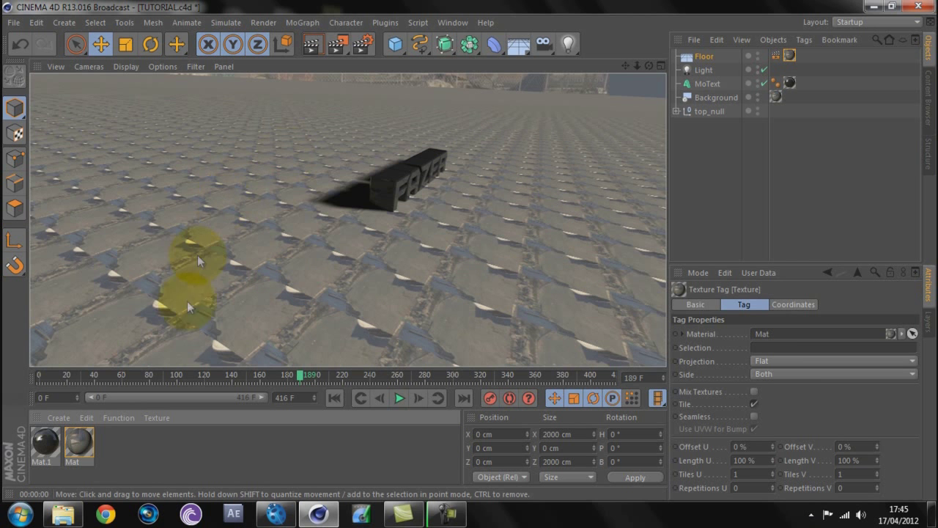
# Set the floor texture's Projection to Frontal and render to check the blend.
pyautogui.click(790, 55)
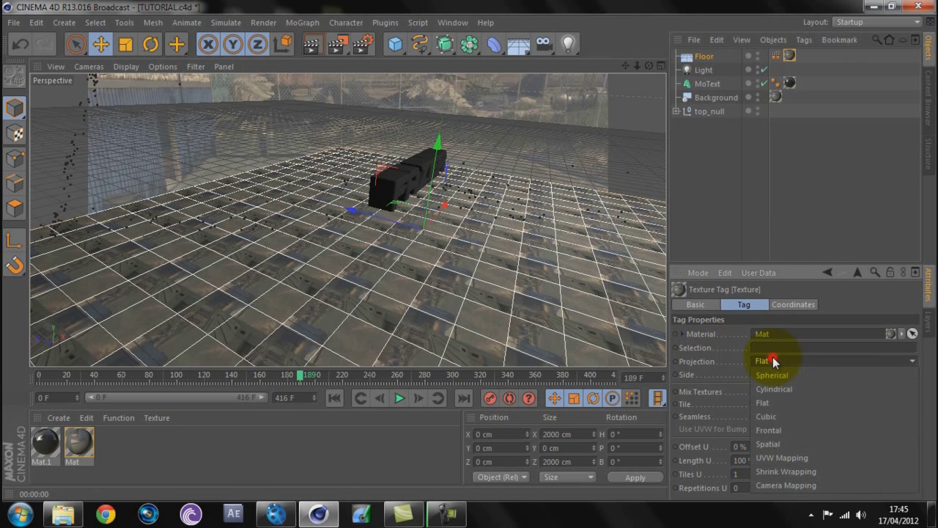
pyautogui.click(772, 357)
pyautogui.click(773, 420)
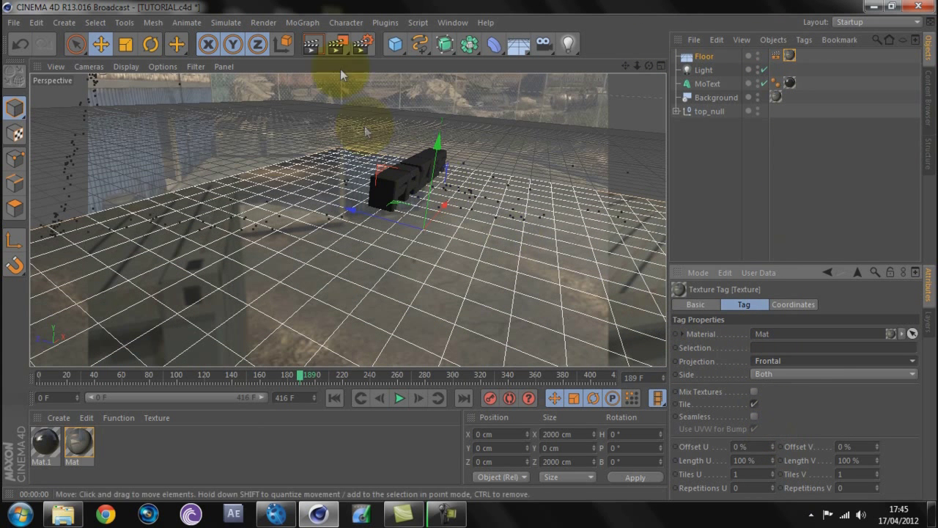
pyautogui.click(311, 46)
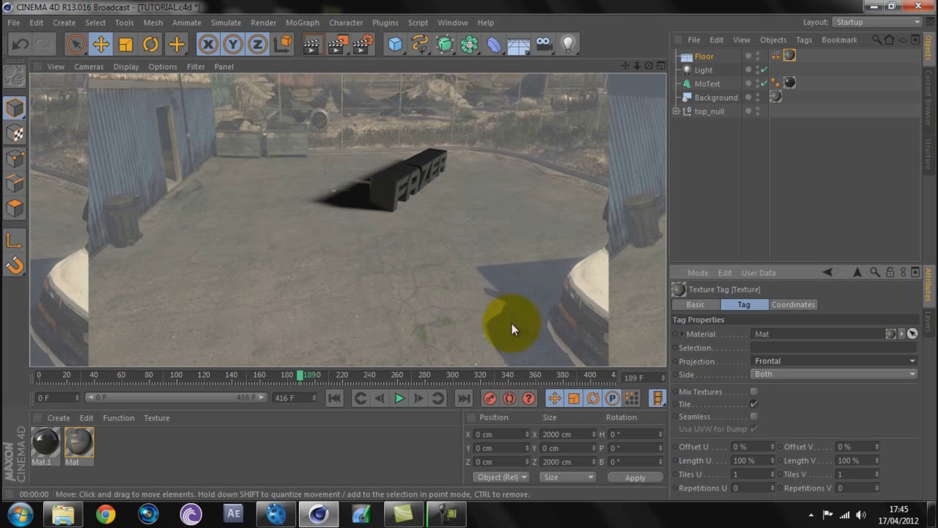
# Change the light's shadow Density to 65%, then 70%, rendering after each change.
pyautogui.click(705, 71)
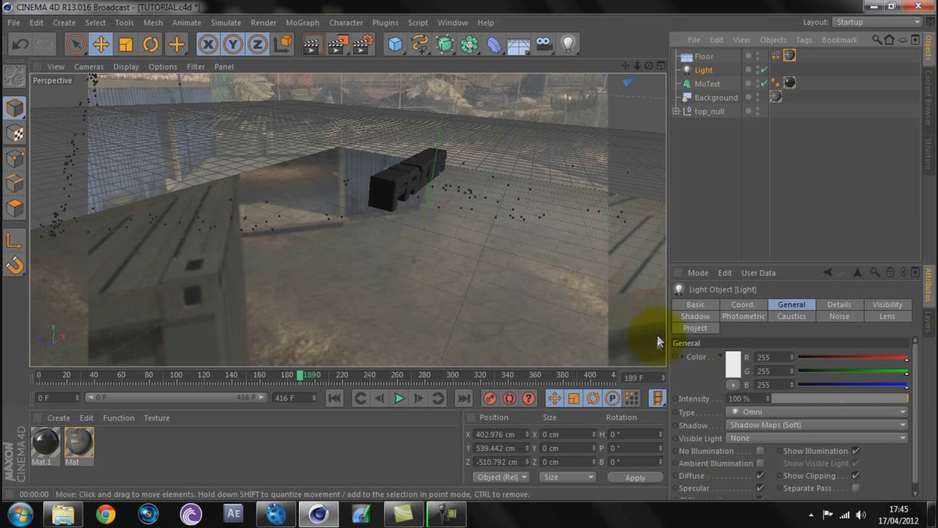
pyautogui.click(695, 316)
pyautogui.moveTo(779, 374); pyautogui.dragTo(751, 373)
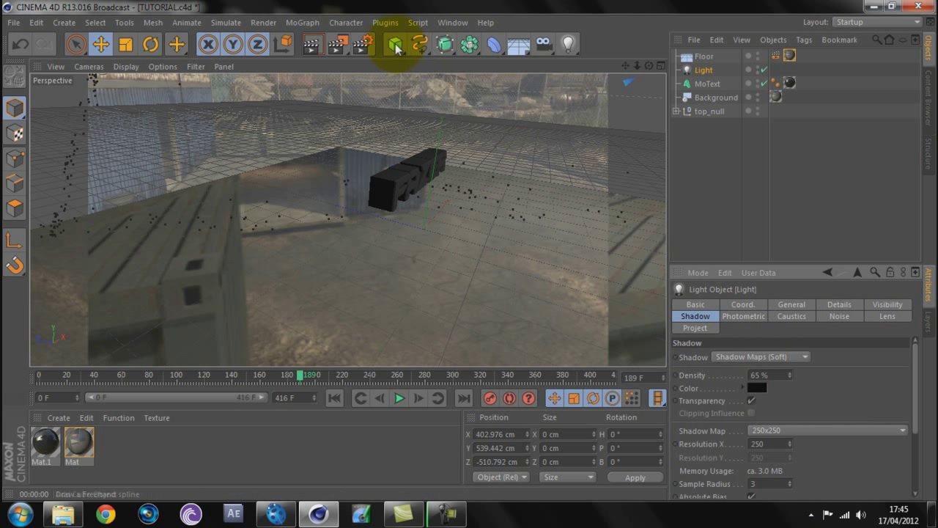
pyautogui.click(310, 46)
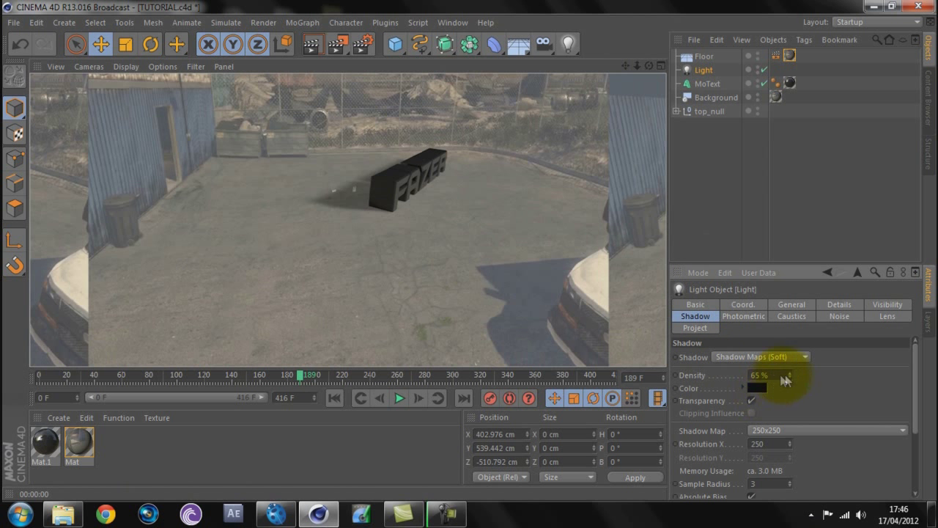
pyautogui.moveTo(792, 372); pyautogui.dragTo(791, 371)
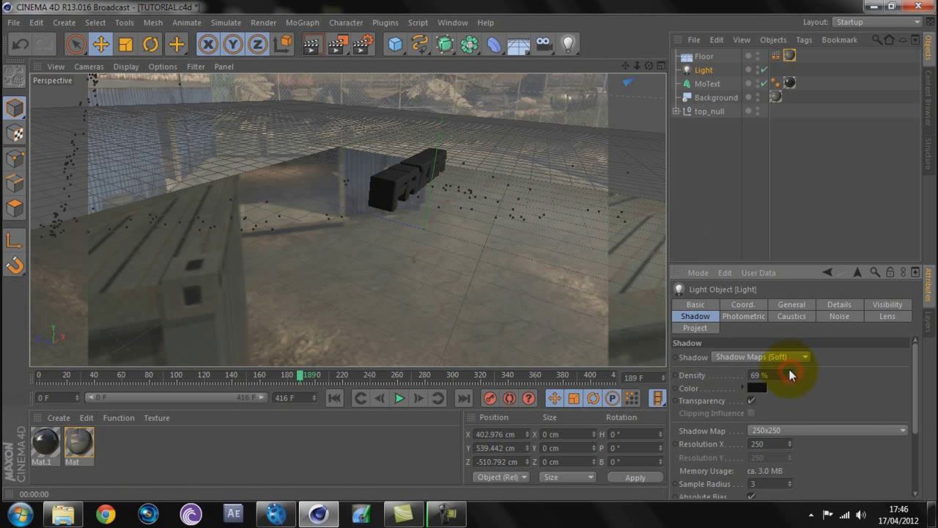
pyautogui.click(312, 44)
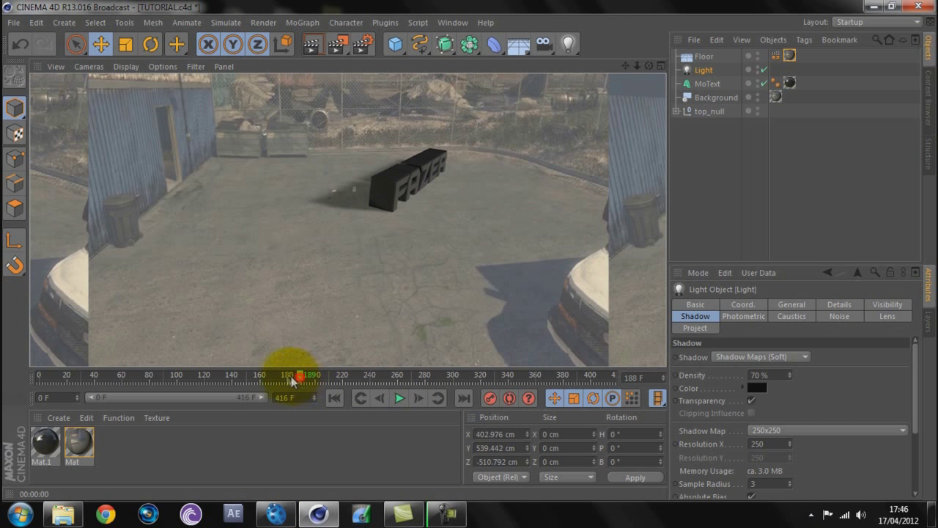
# Play the tracked shot from the start, render frame 372, then clear the render.
pyautogui.moveTo(269, 378); pyautogui.dragTo(12, 380)
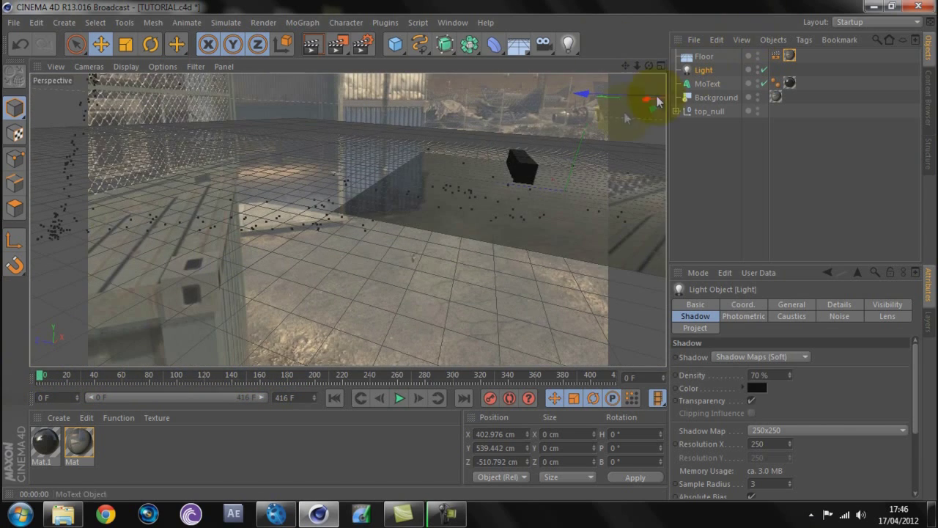
pyautogui.click(399, 400)
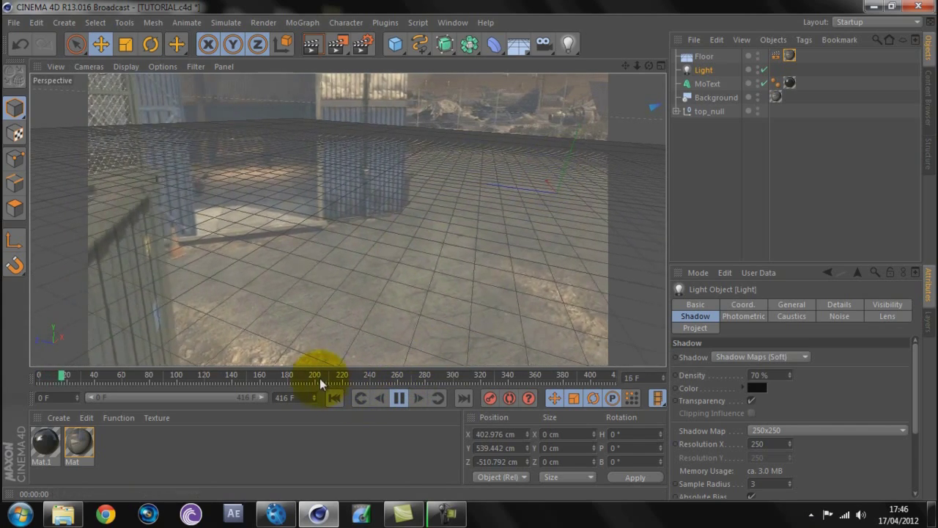
pyautogui.moveTo(325, 379); pyautogui.dragTo(533, 378)
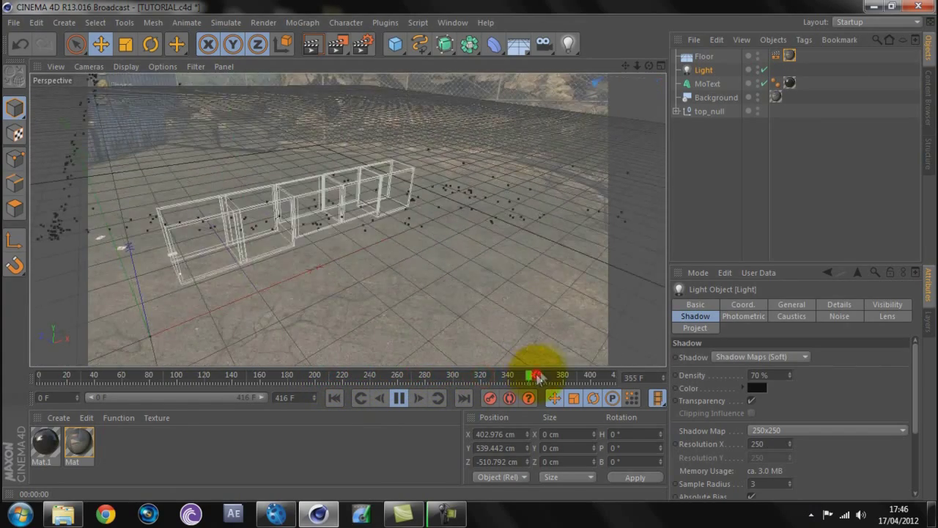
pyautogui.click(313, 48)
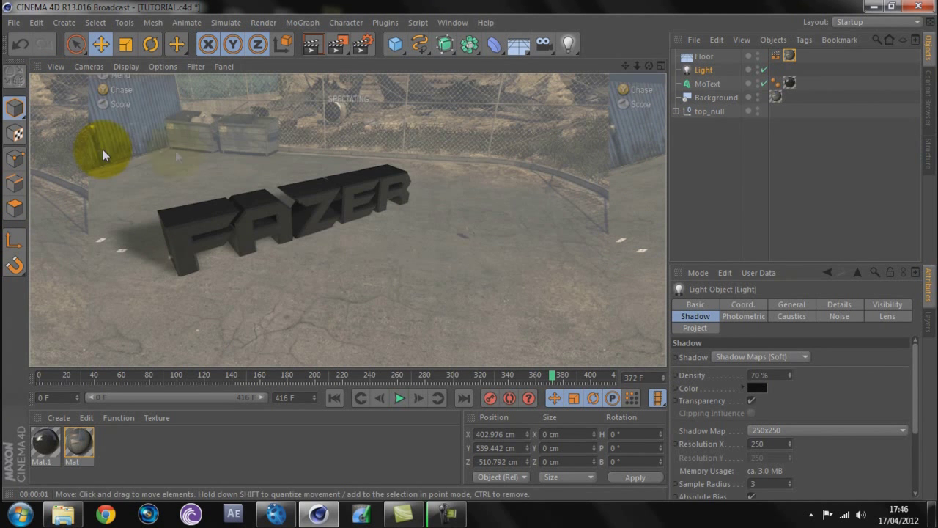
pyautogui.click(312, 129)
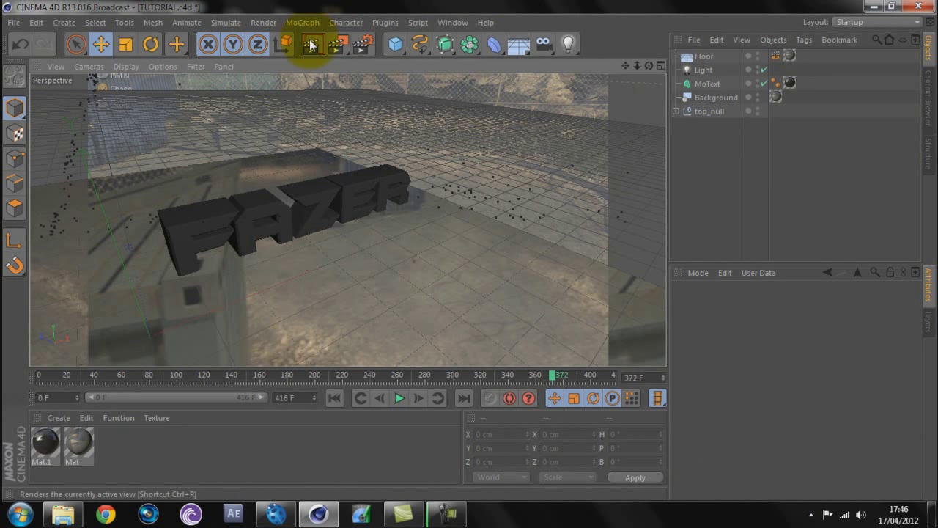
pyautogui.hotkey('ctrl', 'r')
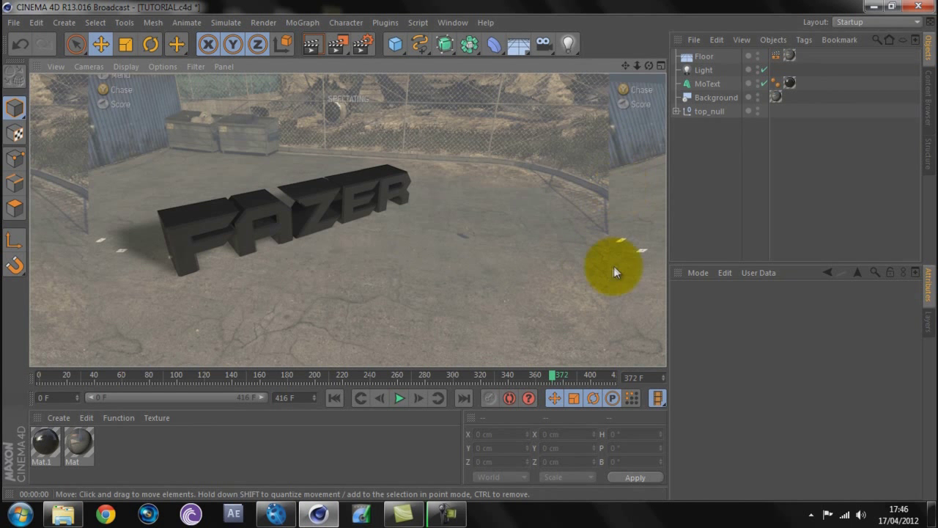